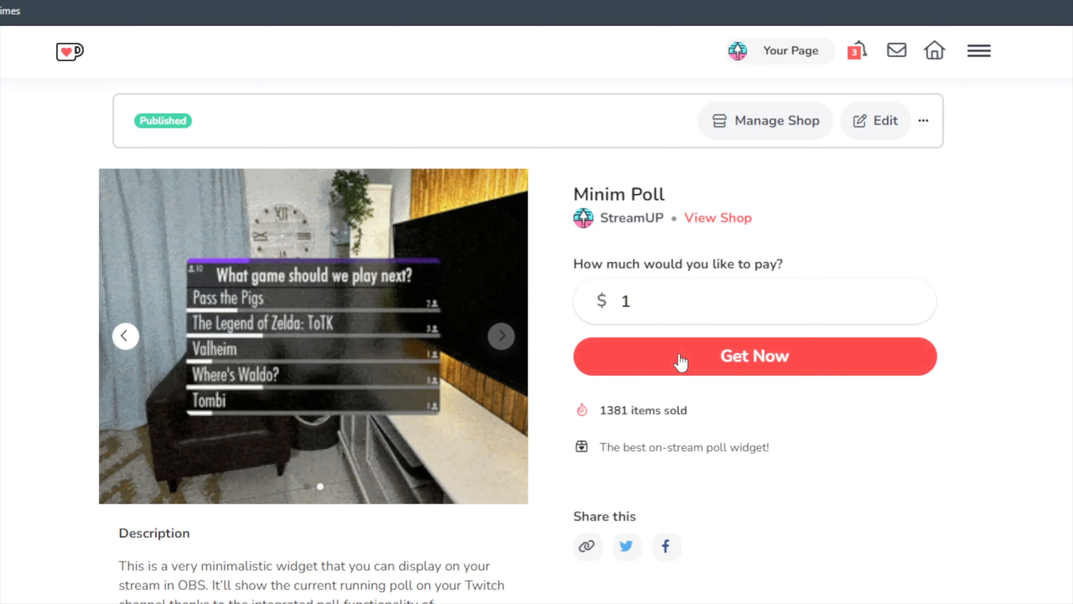
Step: Get the Minim Poll widget for $1 and download the Futura font linked in its 1 - DOWNLOAD AND INSTALL THESE FIRST folder
{"action": "left_click", "coordinate": [679, 360]}
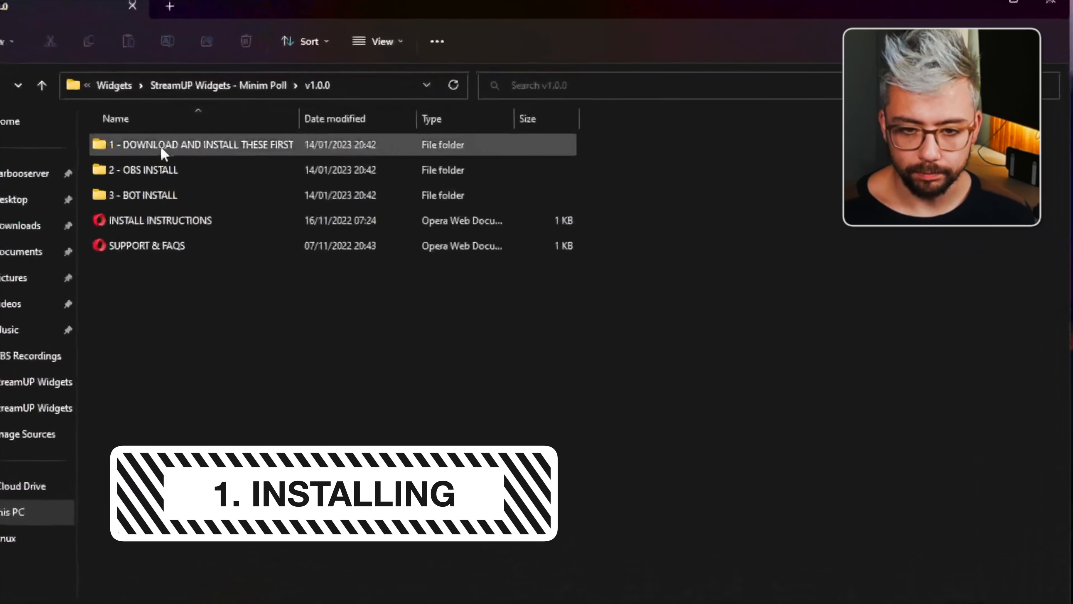
{"action": "double_click", "coordinate": [162, 149]}
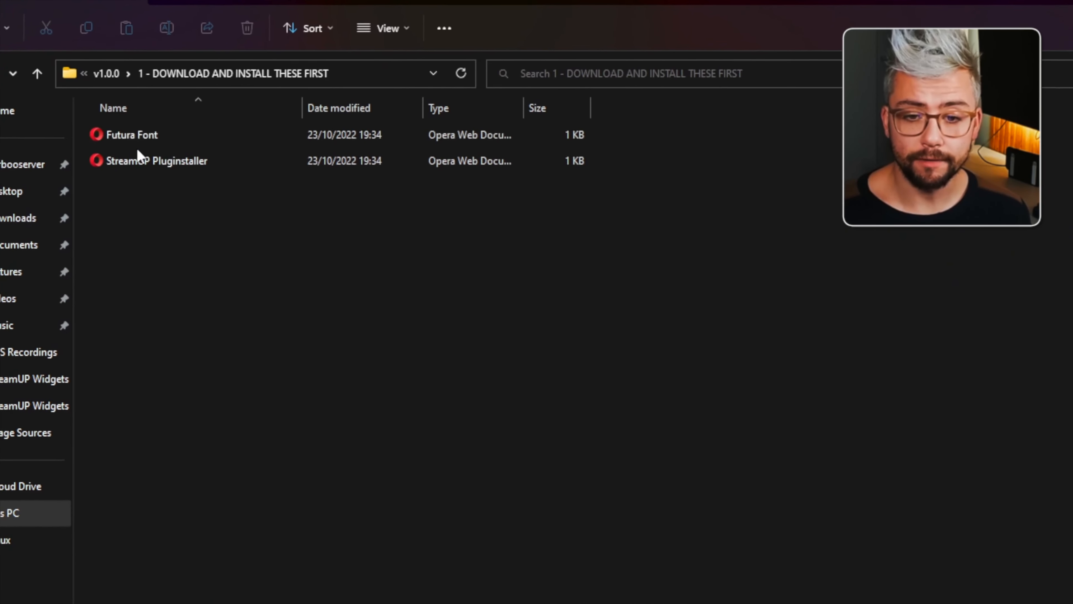
{"action": "double_click", "coordinate": [144, 136]}
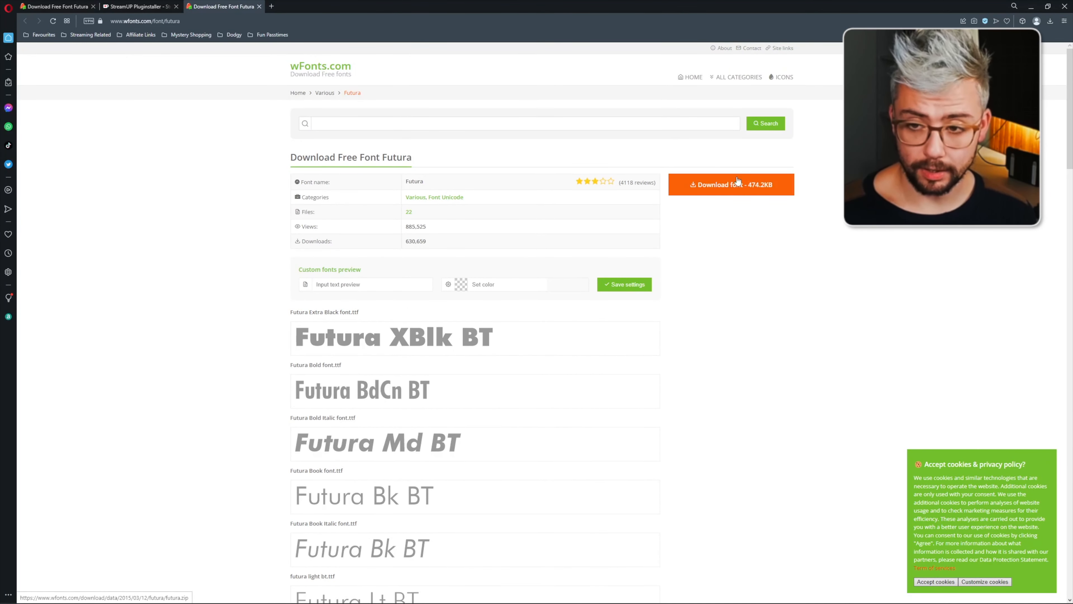
{"action": "left_click", "coordinate": [717, 192]}
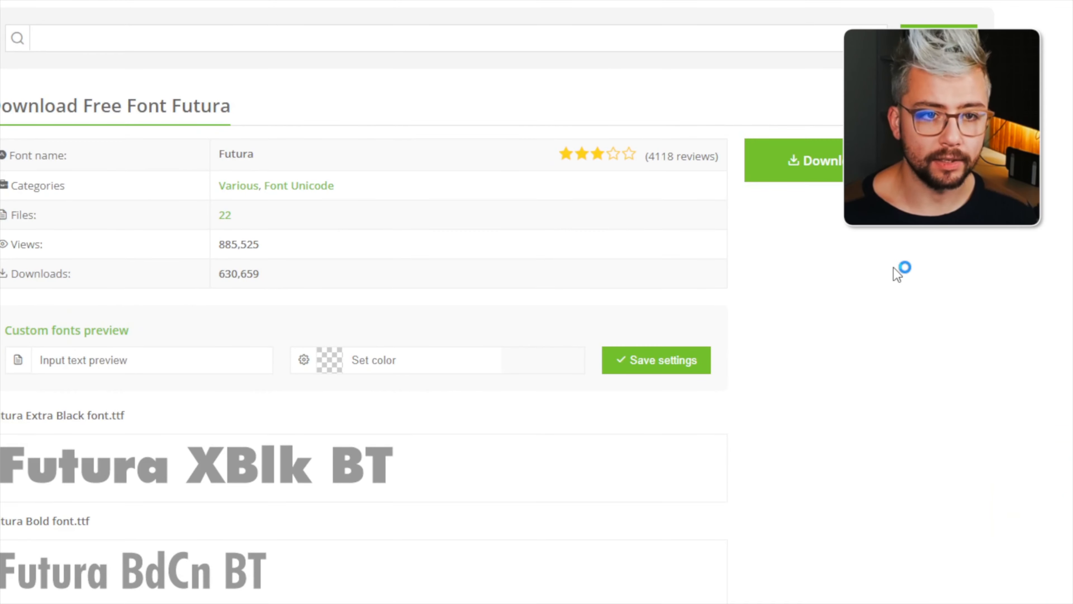
{"action": "left_click", "coordinate": [1022, 17]}
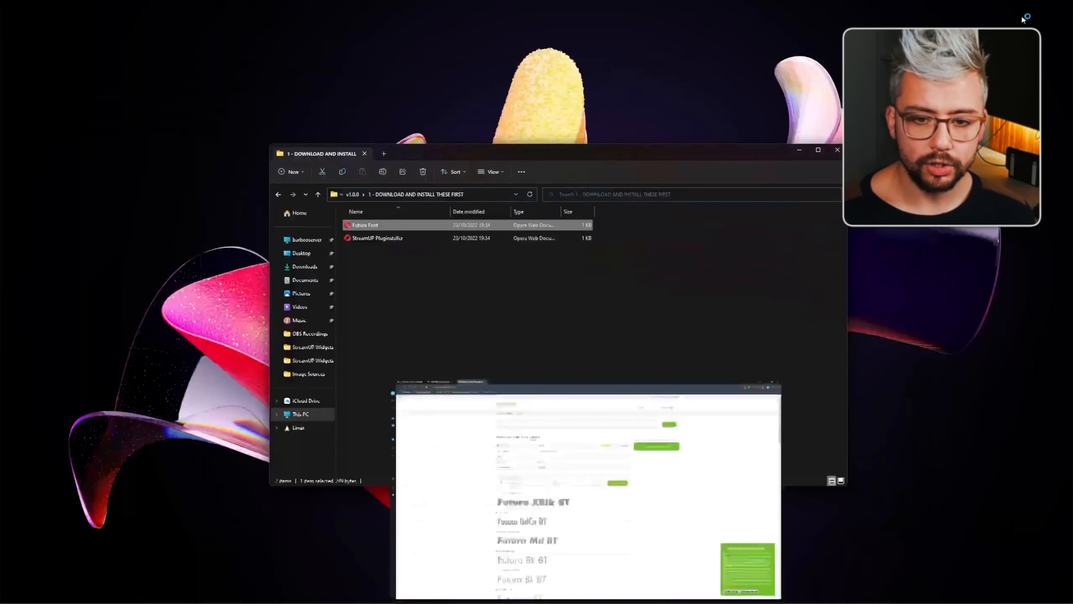
Step: Open the StreamUP Pluginstaller link in the same folder and go to the plugin installer's download page
{"action": "double_click", "coordinate": [373, 239]}
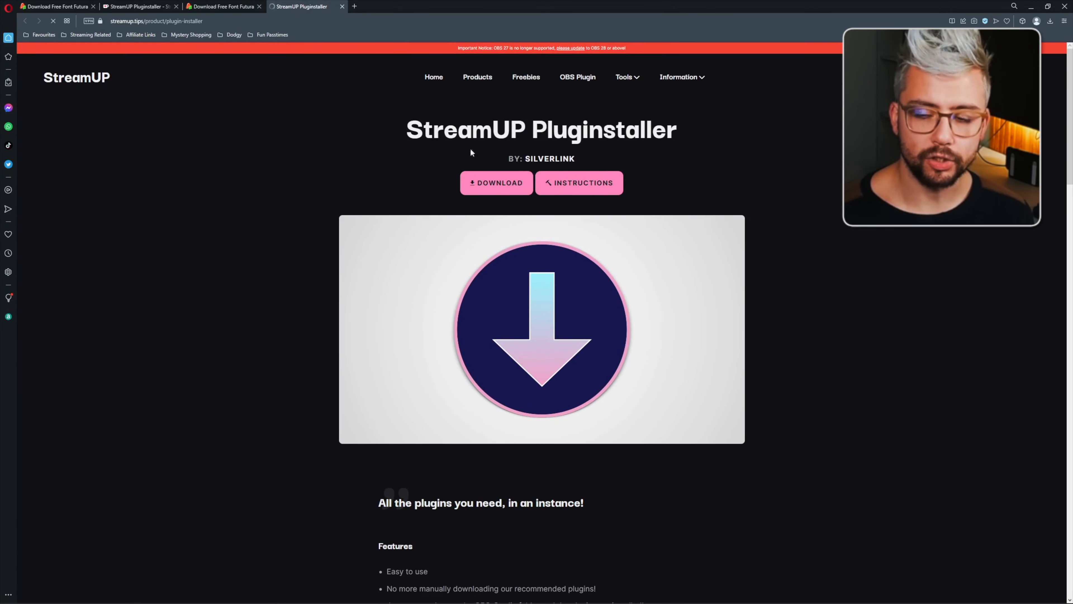
{"action": "left_click", "coordinate": [498, 184]}
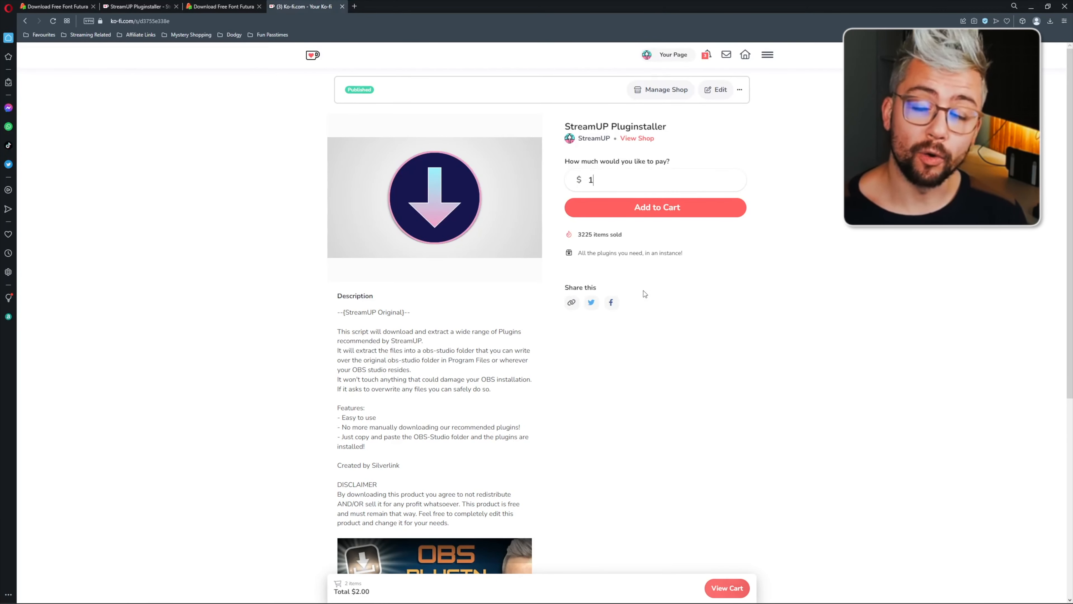
{"action": "scroll", "coordinate": [610, 303], "scroll_direction": "down", "scroll_amount": 5}
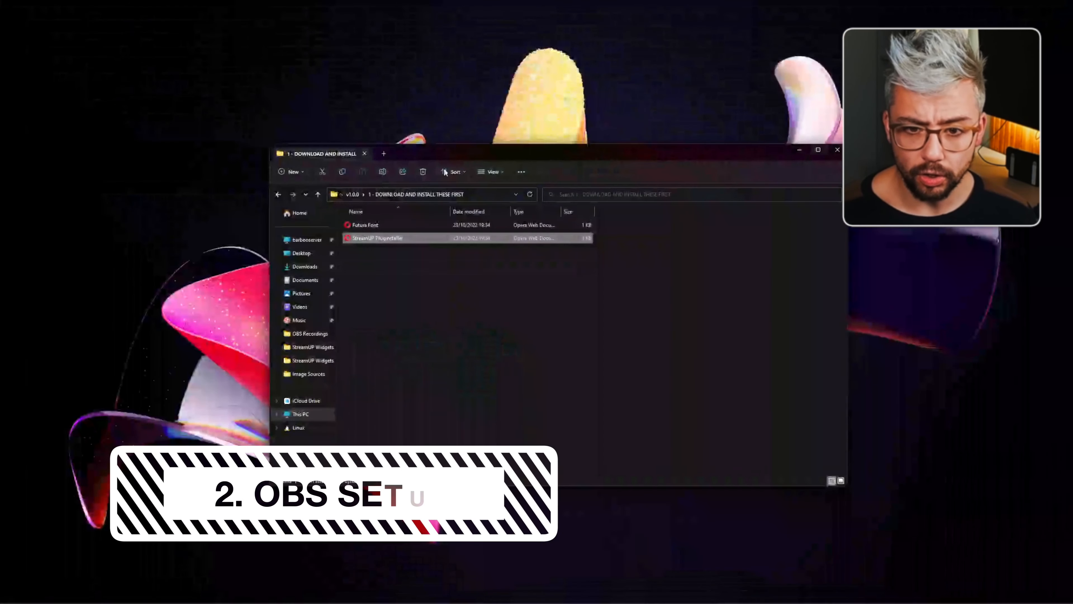
Step: Switch to OBS and load StreamUP Widgets - Minim Poll.StreamUP from the widget's v1.0.0 folder, inside 2 - OBS INSTALL
{"action": "left_click", "coordinate": [357, 194]}
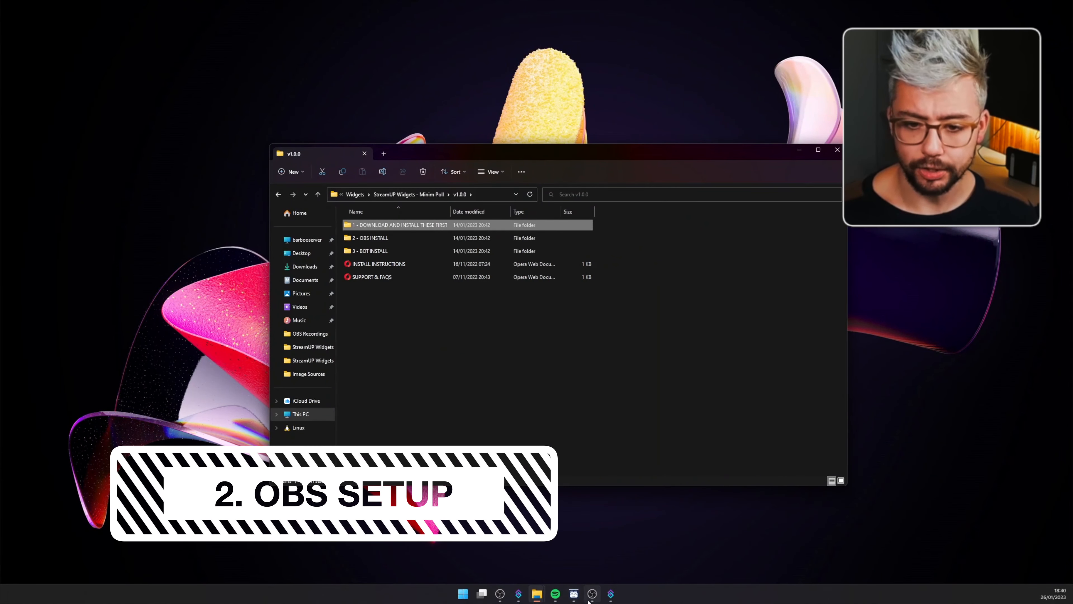
{"action": "left_click", "coordinate": [596, 601]}
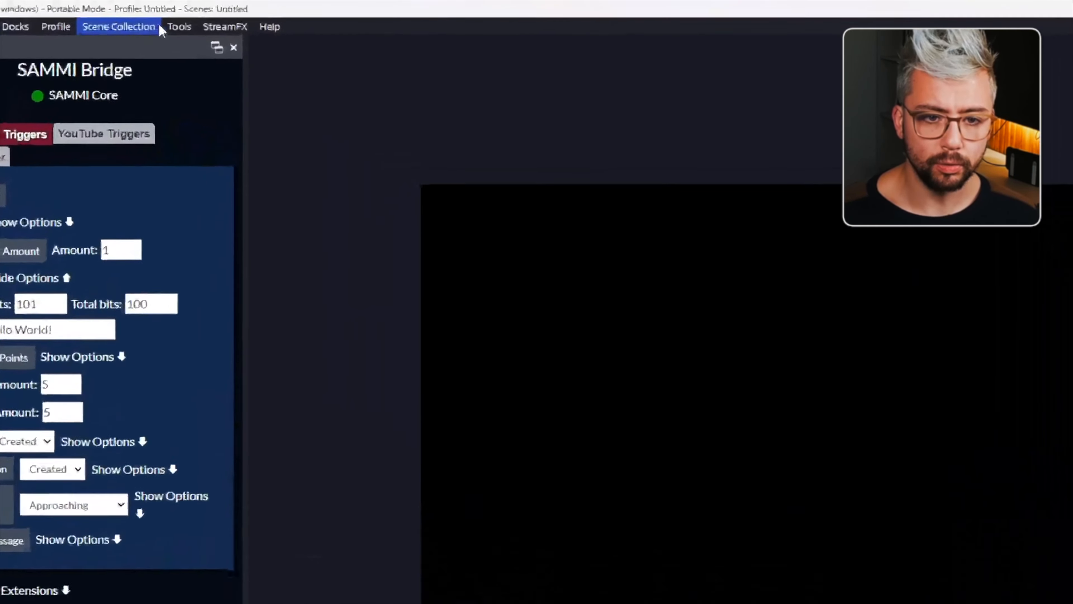
{"action": "left_click", "coordinate": [152, 14]}
{"action": "left_click", "coordinate": [208, 286]}
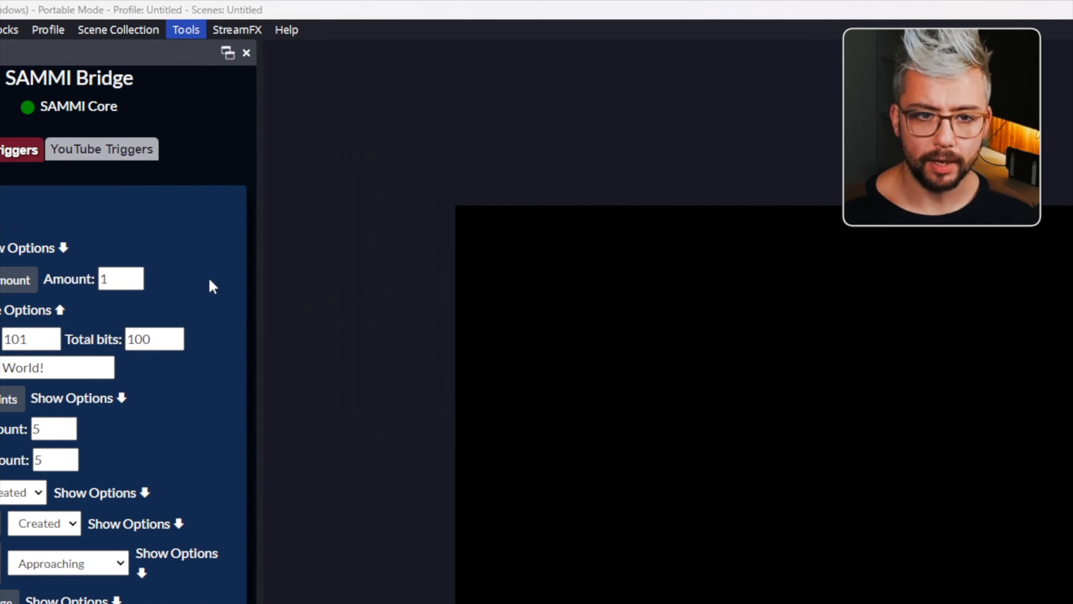
{"action": "left_click", "coordinate": [182, 68]}
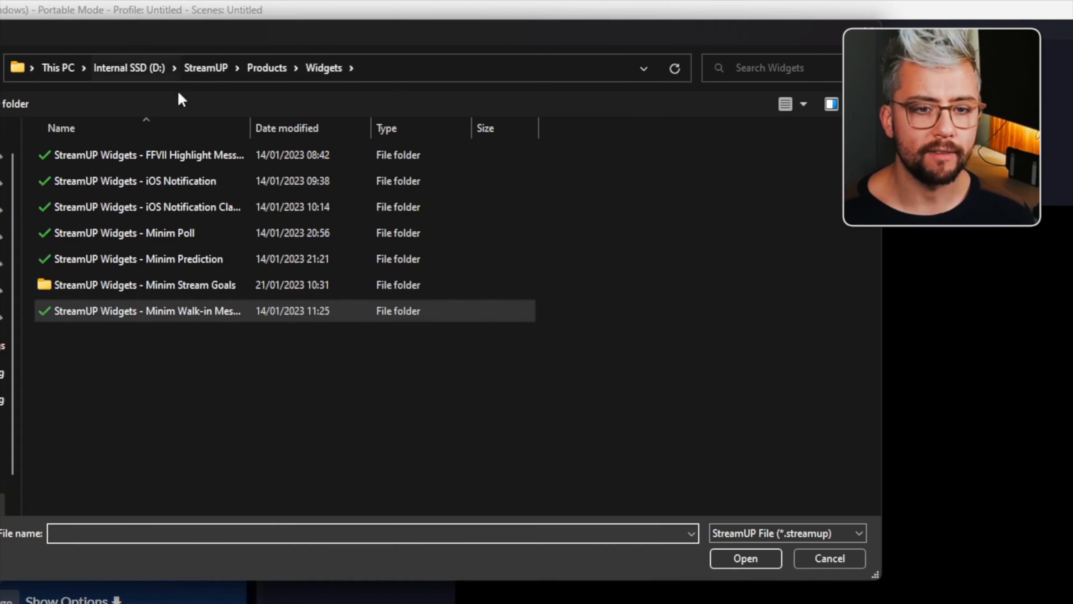
{"action": "double_click", "coordinate": [172, 233]}
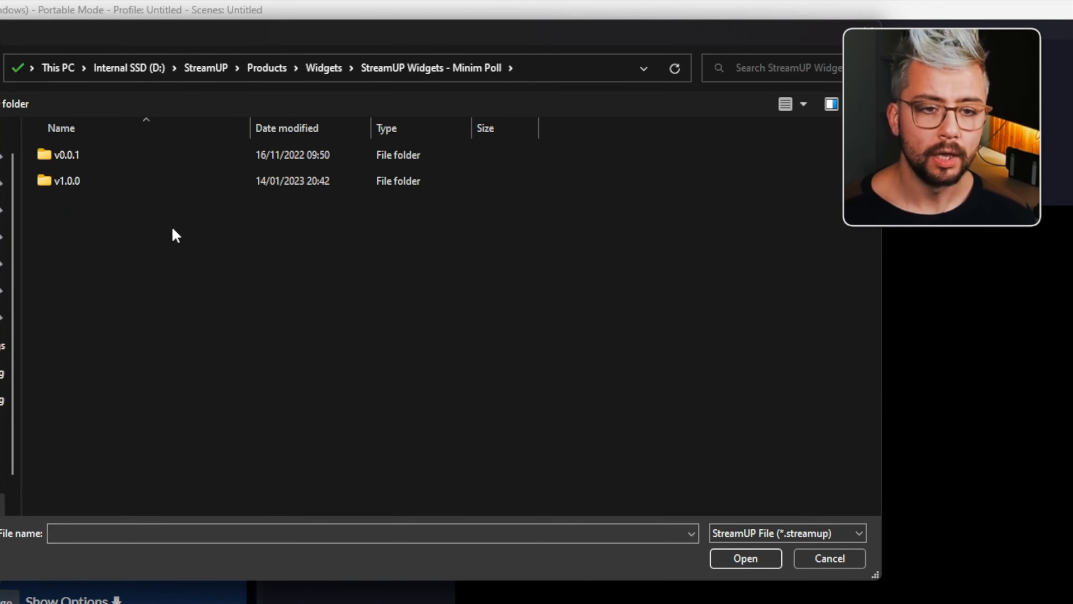
{"action": "double_click", "coordinate": [66, 186]}
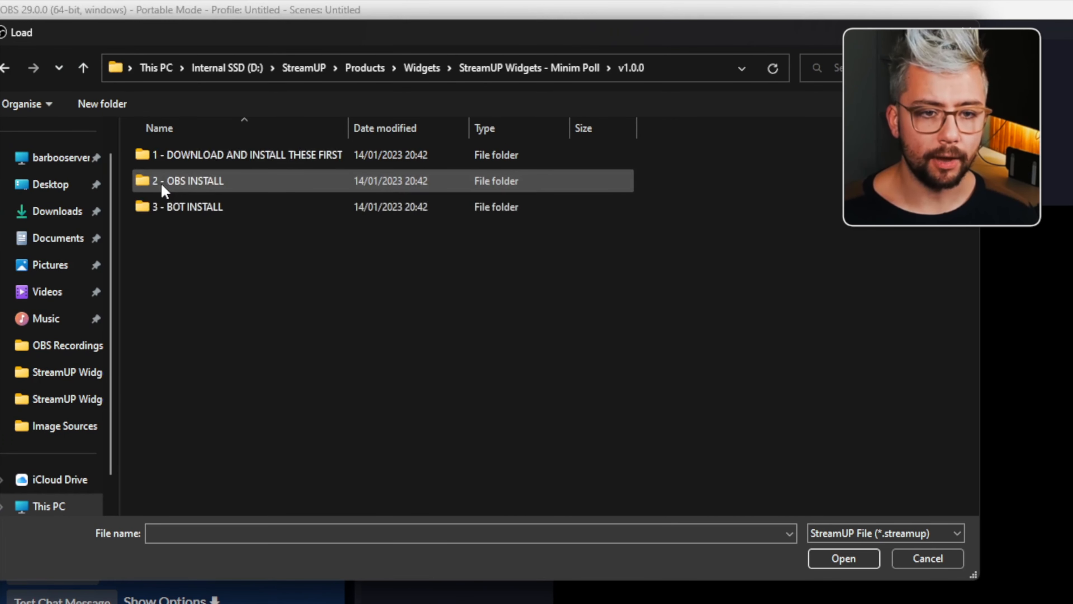
{"action": "double_click", "coordinate": [185, 183]}
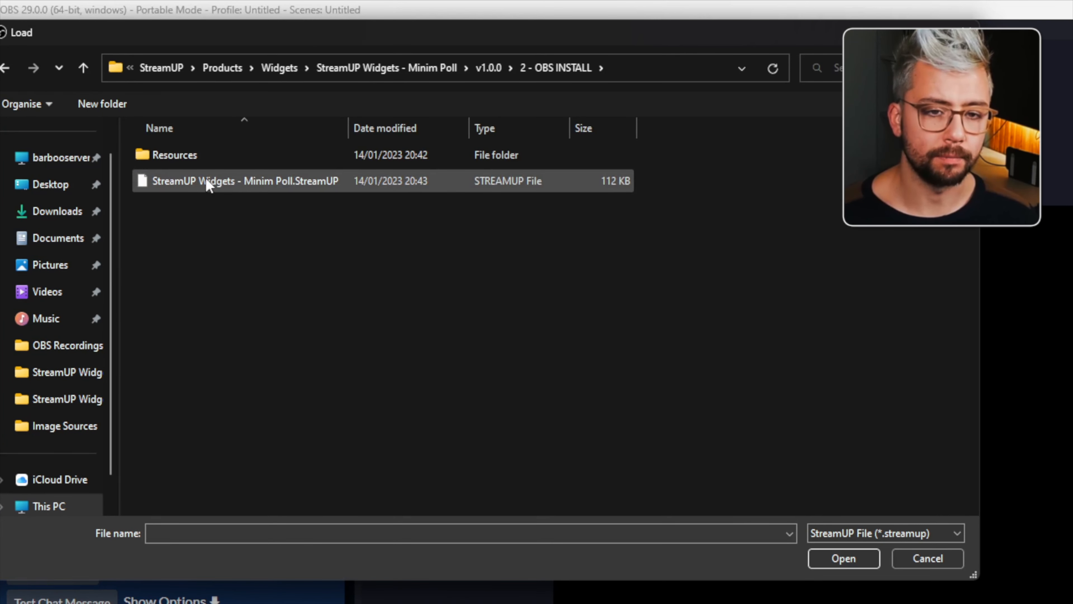
{"action": "double_click", "coordinate": [329, 186]}
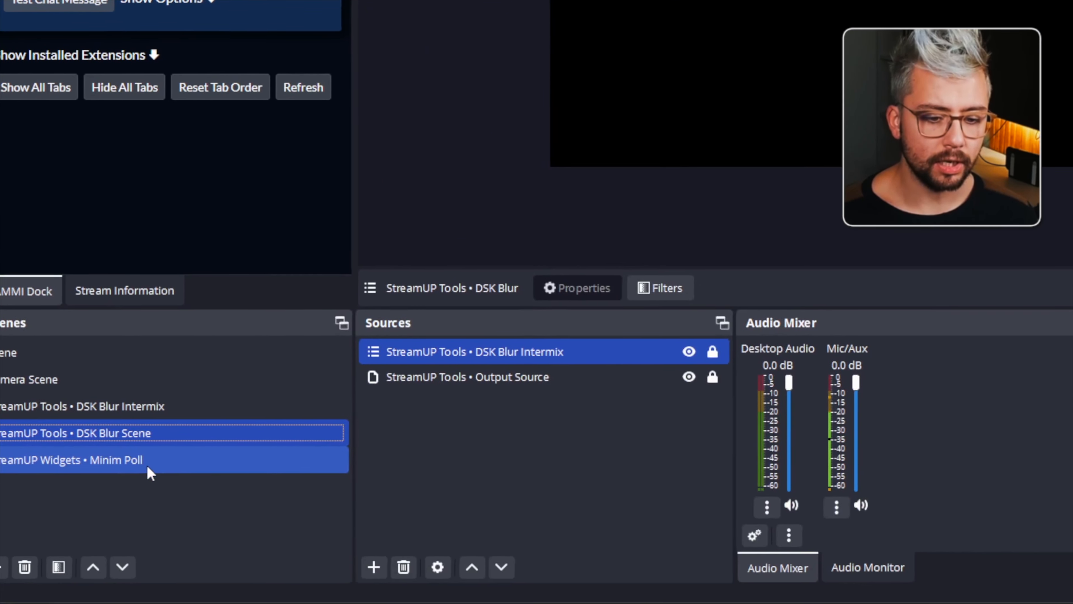
Step: Enable the MV - Minim Poll ON filter on the StreamUP Widgets • Minim Poll scene
{"action": "left_click", "coordinate": [139, 459]}
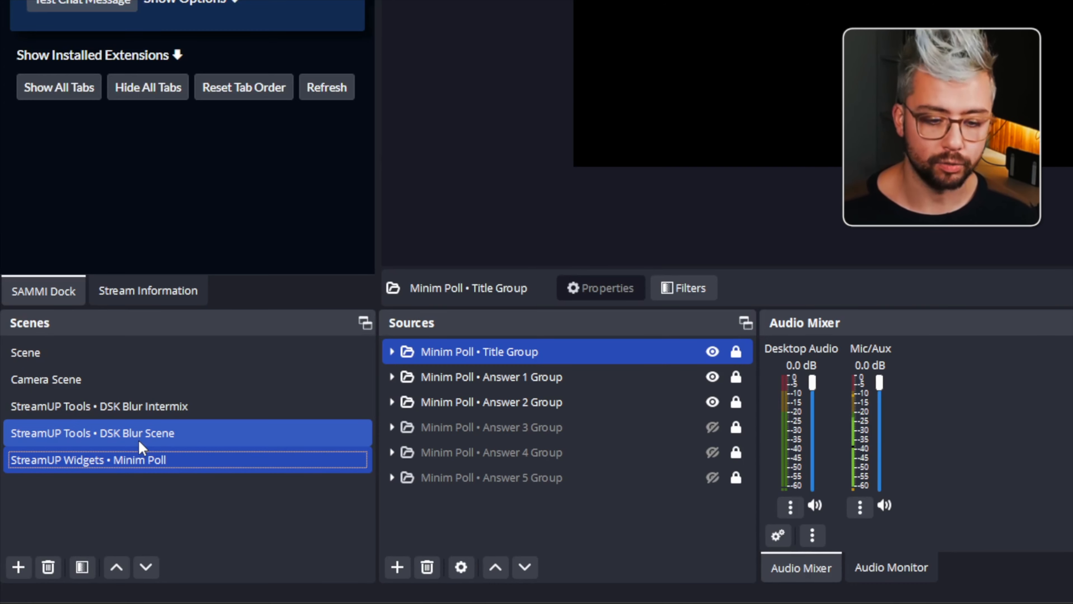
{"action": "right_click", "coordinate": [138, 469]}
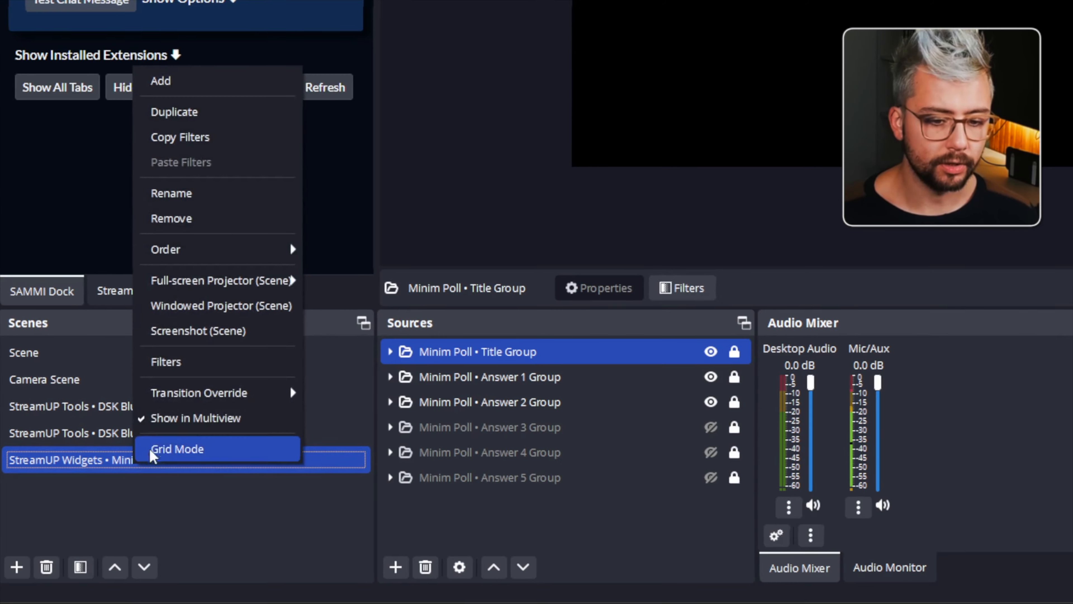
{"action": "left_click", "coordinate": [169, 362]}
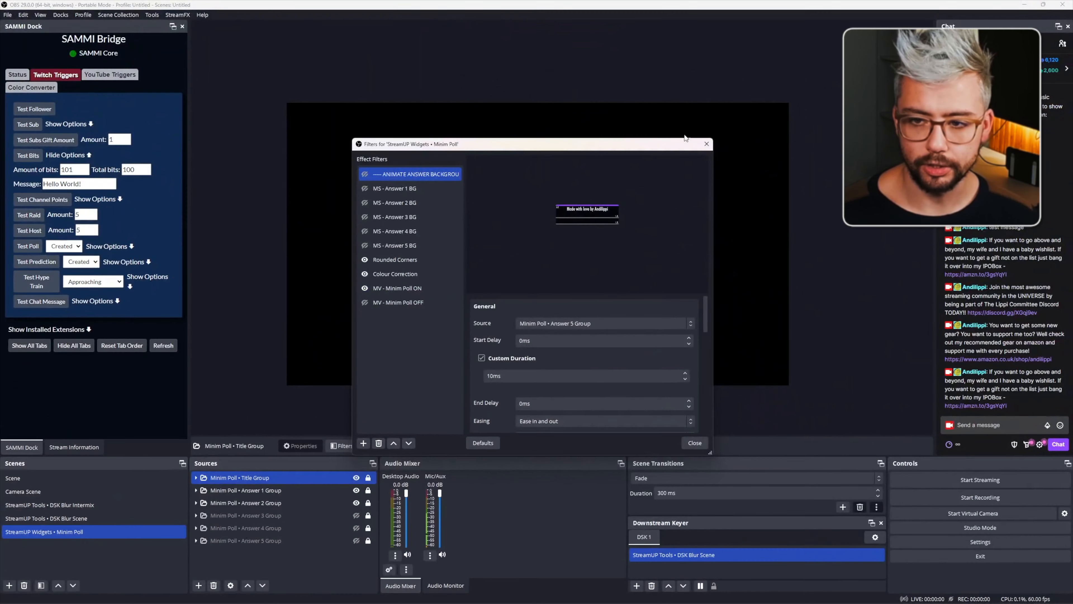
{"action": "left_click", "coordinate": [707, 146]}
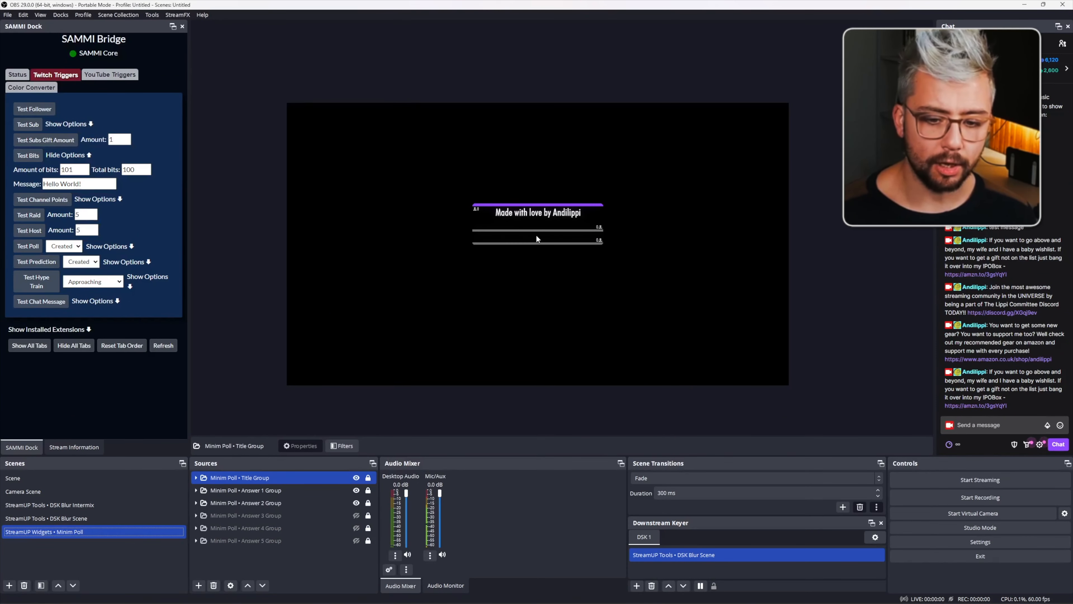
Step: Make the Answer 3, Answer 4 and Answer 5 groups visible in the Minim Poll scene
{"action": "left_click", "coordinate": [355, 515]}
{"action": "left_click", "coordinate": [355, 528]}
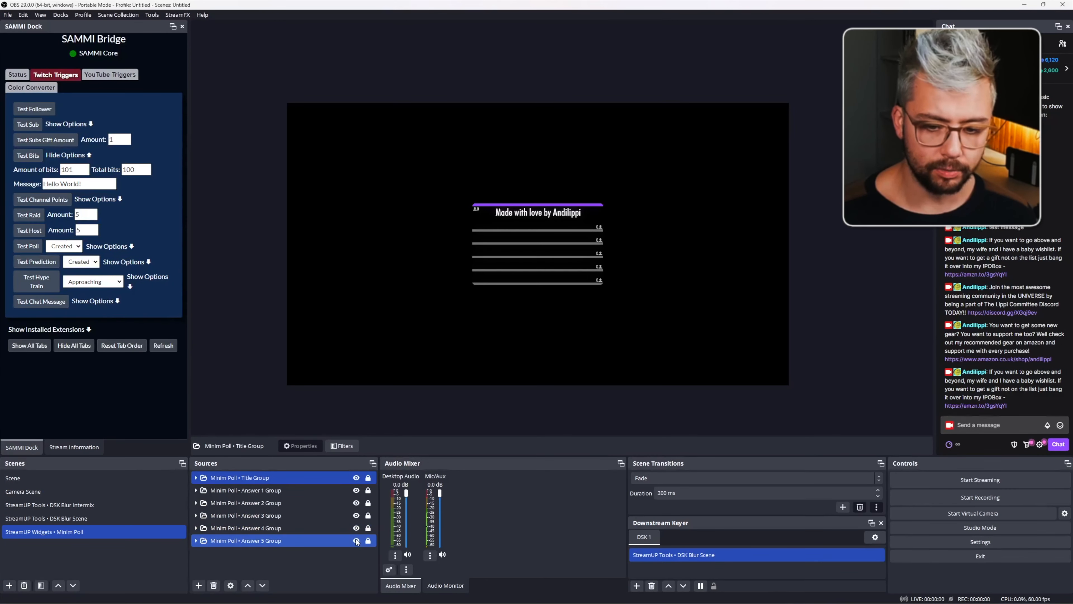
{"action": "left_click", "coordinate": [356, 540]}
{"action": "left_click", "coordinate": [356, 540]}
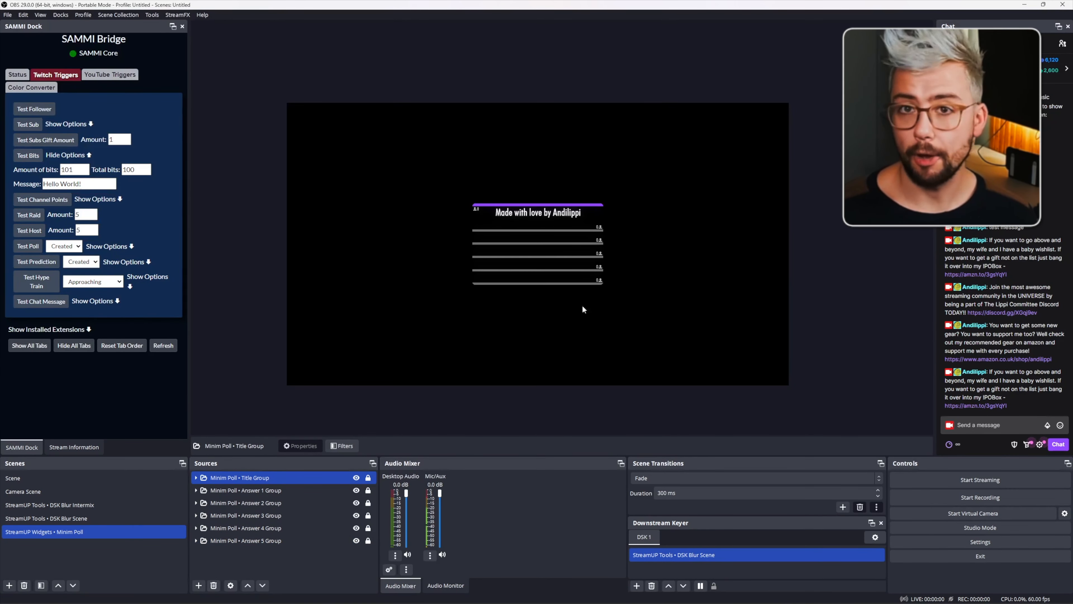
Step: Add the existing StreamUP Widgets • Minim Poll scene as a visible source in the scene named Scene
{"action": "left_click", "coordinate": [70, 531]}
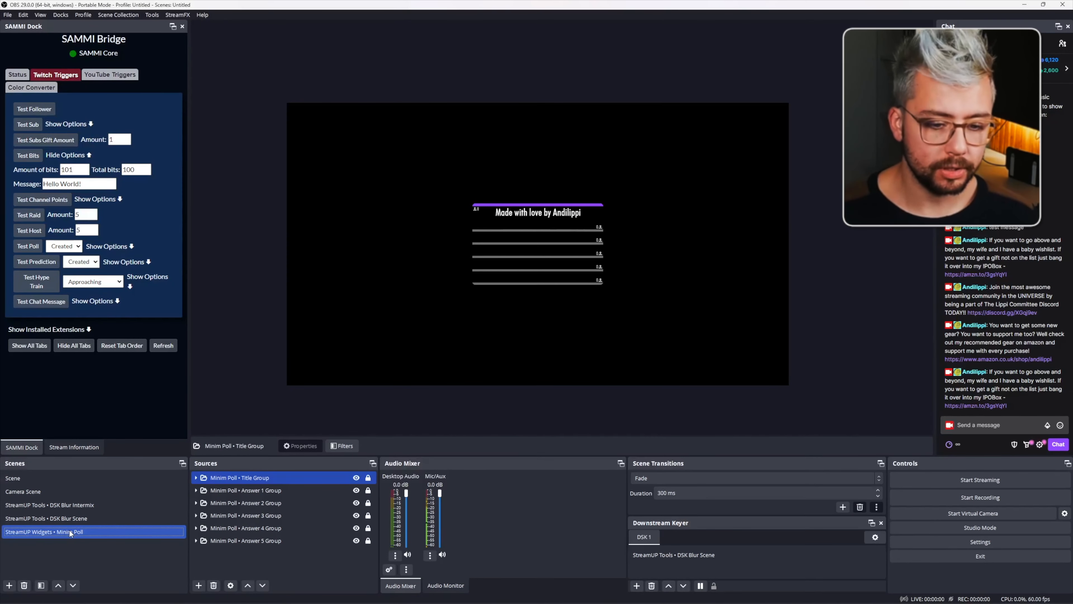
{"action": "left_click", "coordinate": [47, 480]}
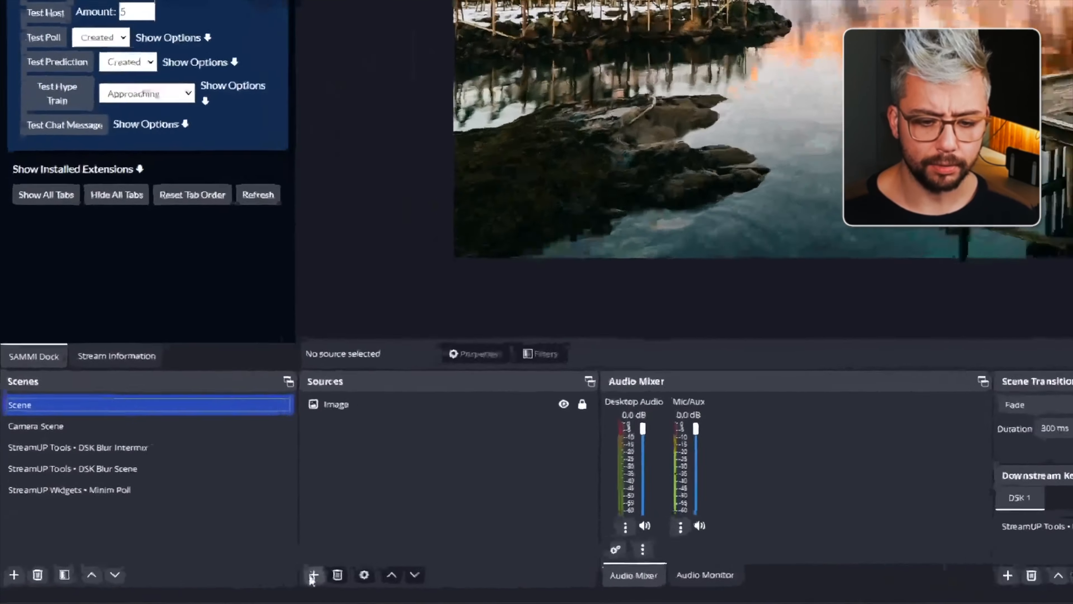
{"action": "left_click", "coordinate": [198, 585]}
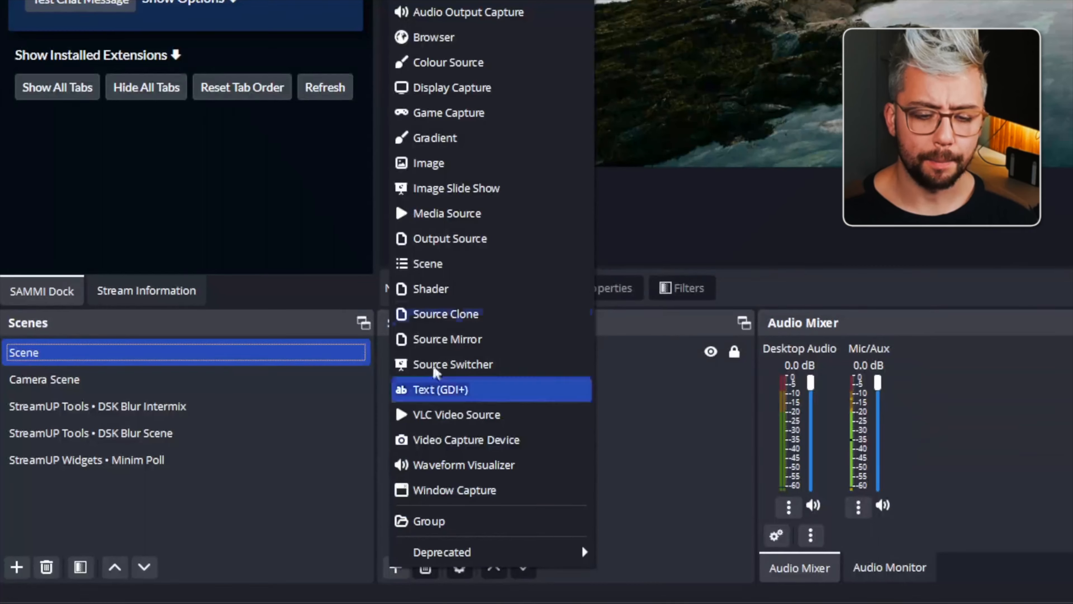
{"action": "left_click", "coordinate": [462, 264]}
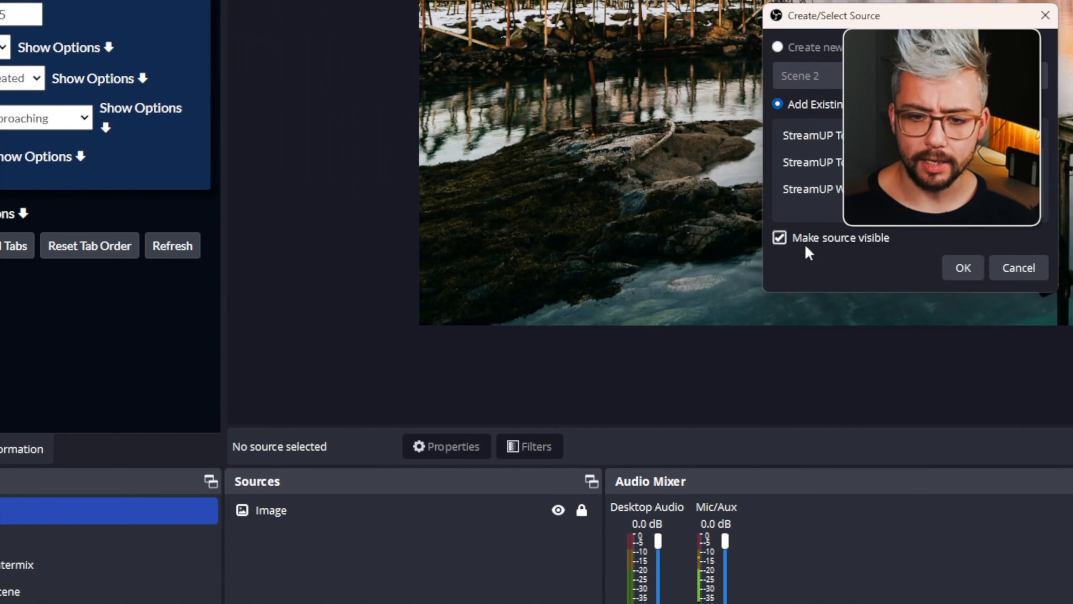
{"action": "left_click", "coordinate": [944, 51]}
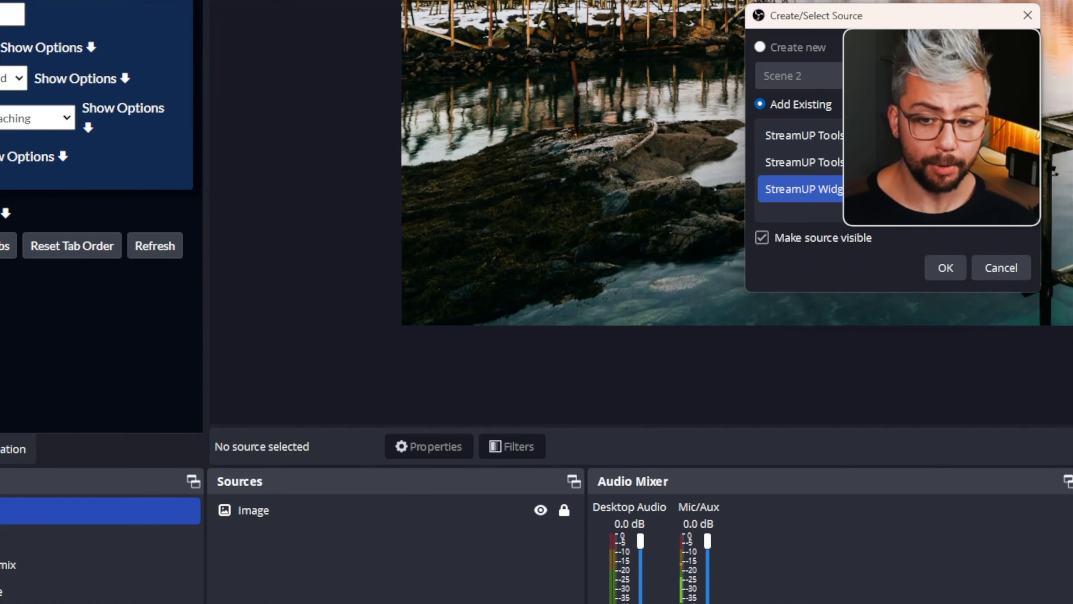
{"action": "left_click", "coordinate": [945, 267]}
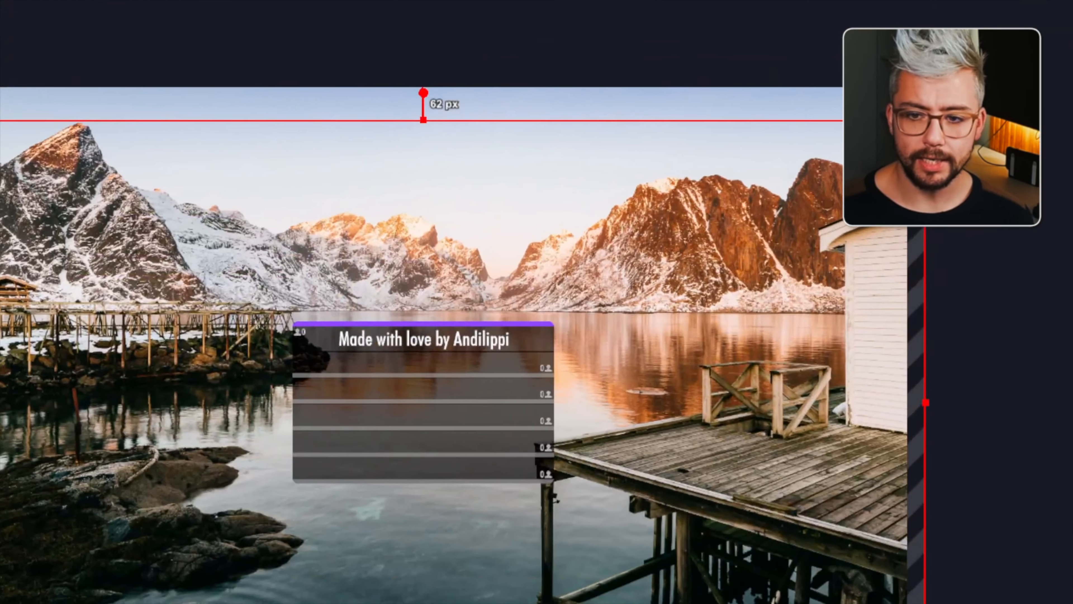
Step: Try scaling down the Minim Poll source and moving it around over the background image
{"action": "left_click_drag", "start_coordinate": [925, 117], "coordinate": [580, 331]}
{"action": "left_click_drag", "start_coordinate": [645, 222], "coordinate": [765, 160]}
{"action": "left_click_drag", "start_coordinate": [488, 348], "coordinate": [369, 417]}
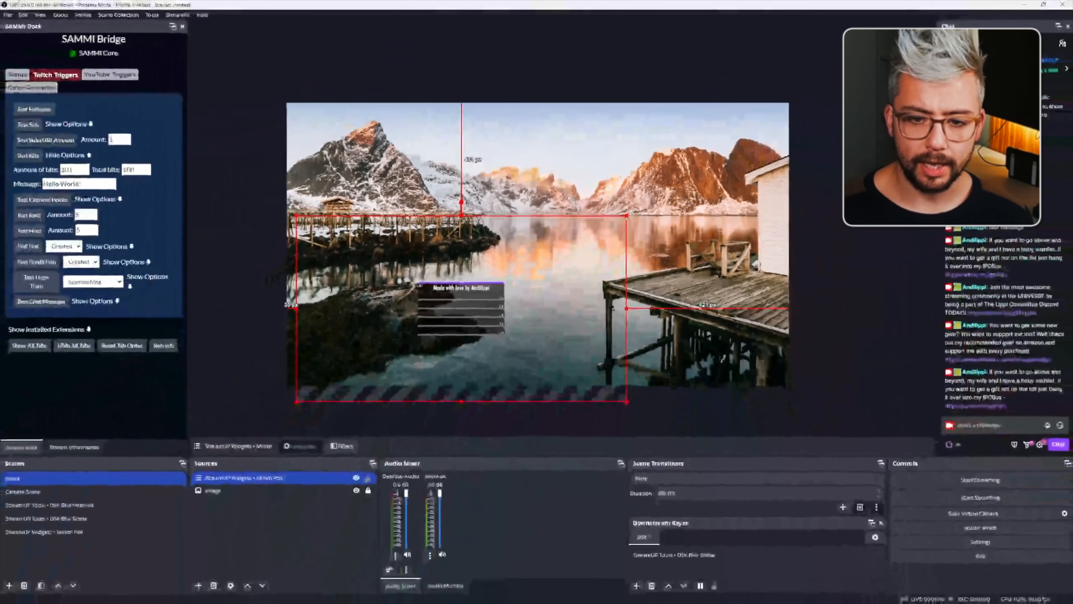
{"action": "left_click_drag", "start_coordinate": [424, 358], "coordinate": [518, 254]}
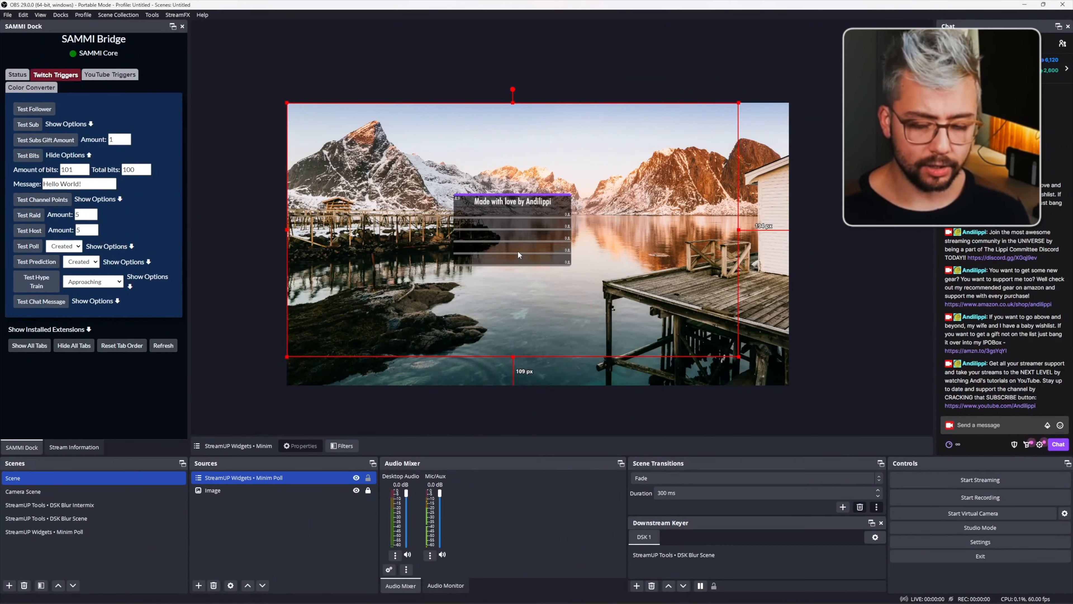
Step: Remove the StreamUP Widgets • Minim Poll source from the scene named Scene
{"action": "key", "text": "Delete"}
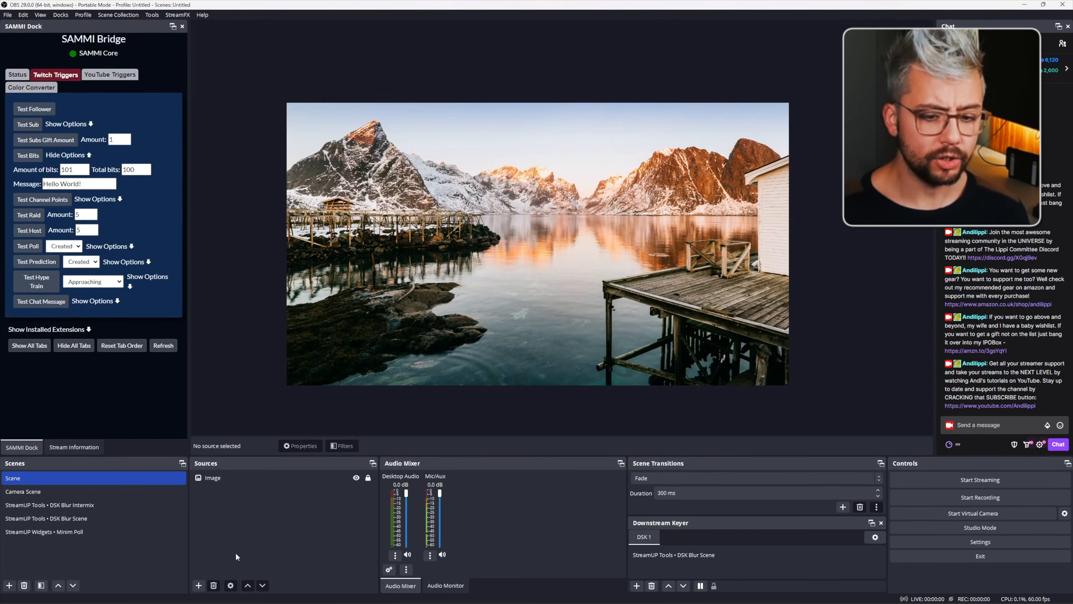
{"action": "left_click", "coordinate": [199, 585]}
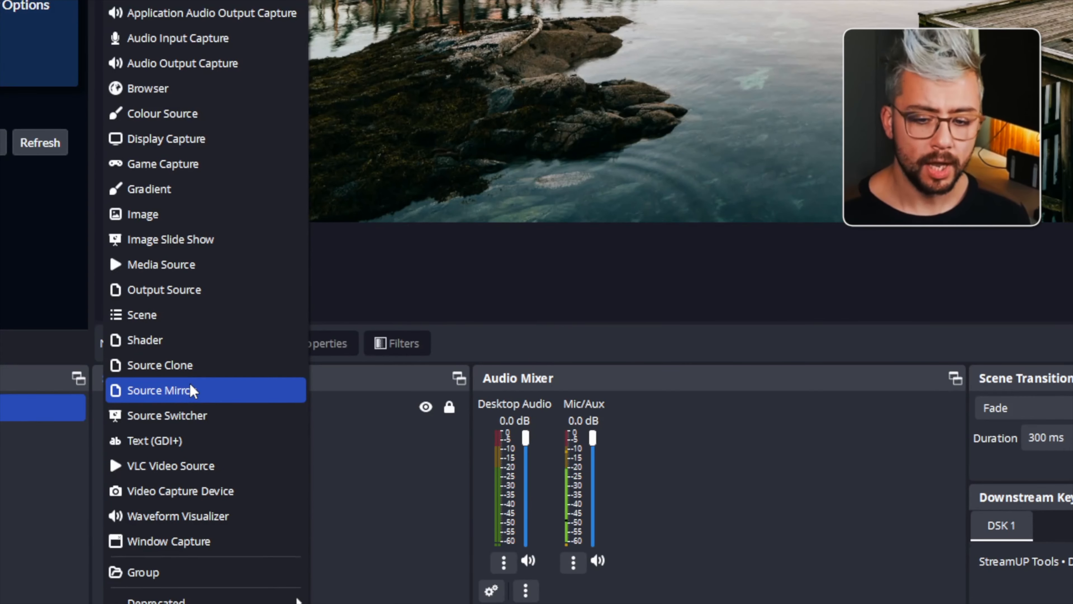
{"action": "left_click", "coordinate": [362, 464]}
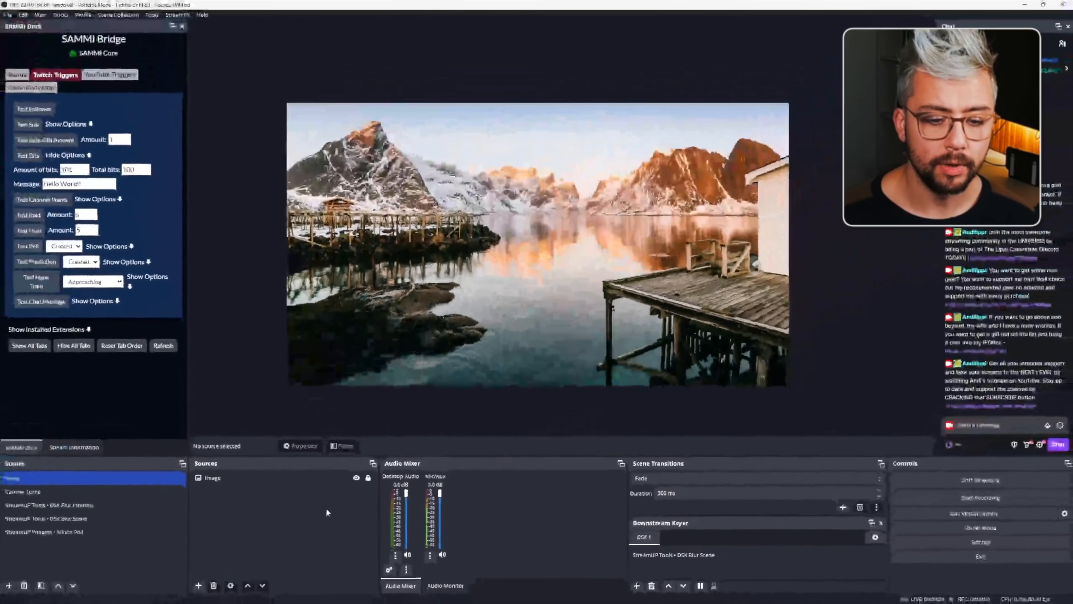
Step: Examine the sources inside the StreamUP Tools • DSK Blur Intermix and DSK Blur Scene scenes
{"action": "left_click", "coordinate": [88, 505]}
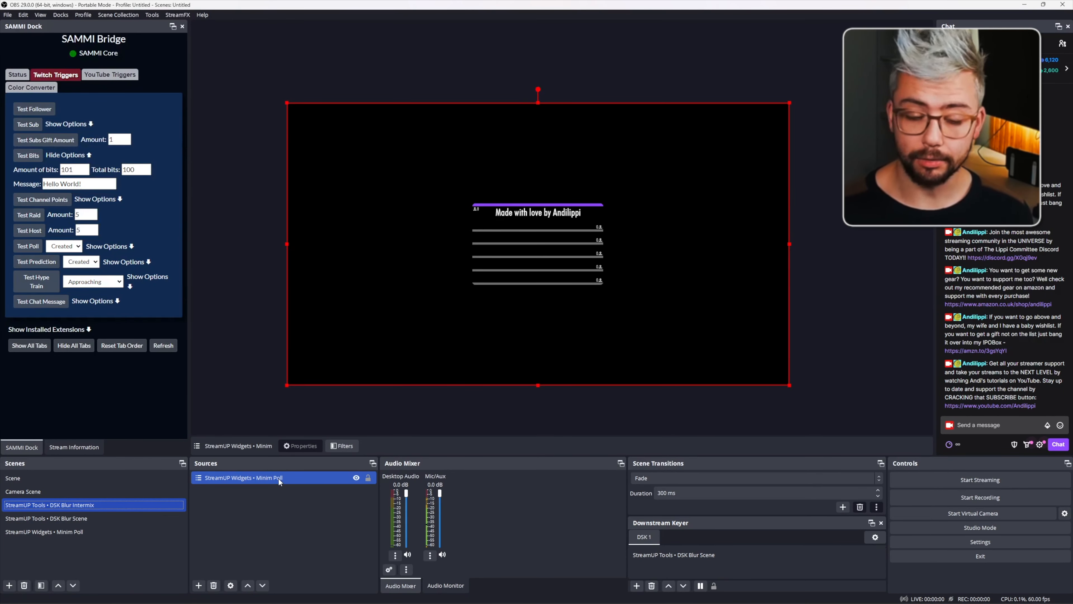
{"action": "left_click", "coordinate": [53, 518]}
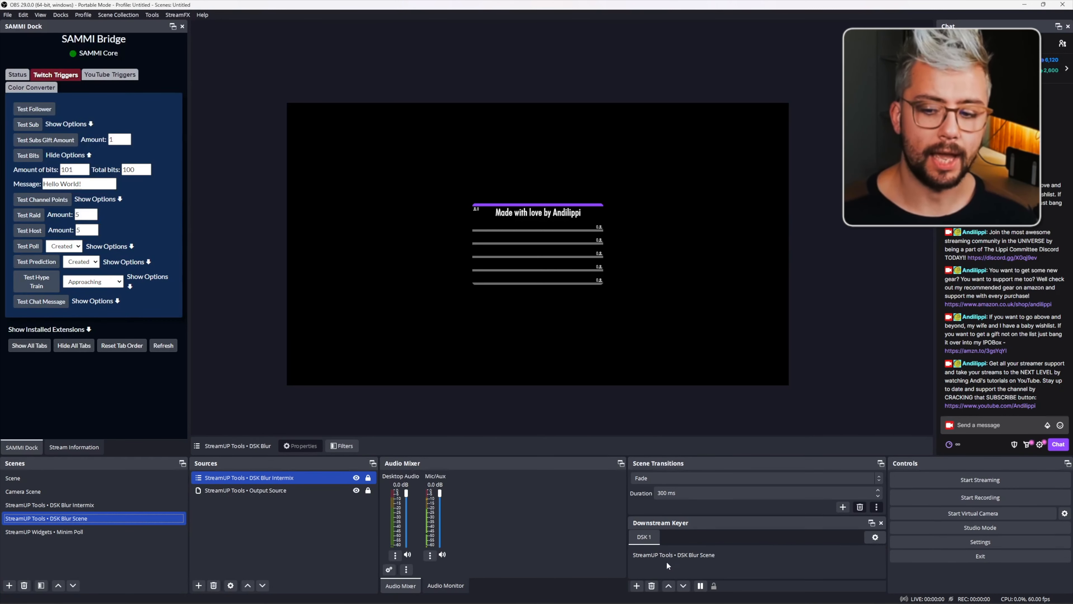
Step: Examine the StreamUP Tools • DSK Blur Scene entry in the Downstream Keyer and the list of available docks
{"action": "left_click", "coordinate": [652, 557]}
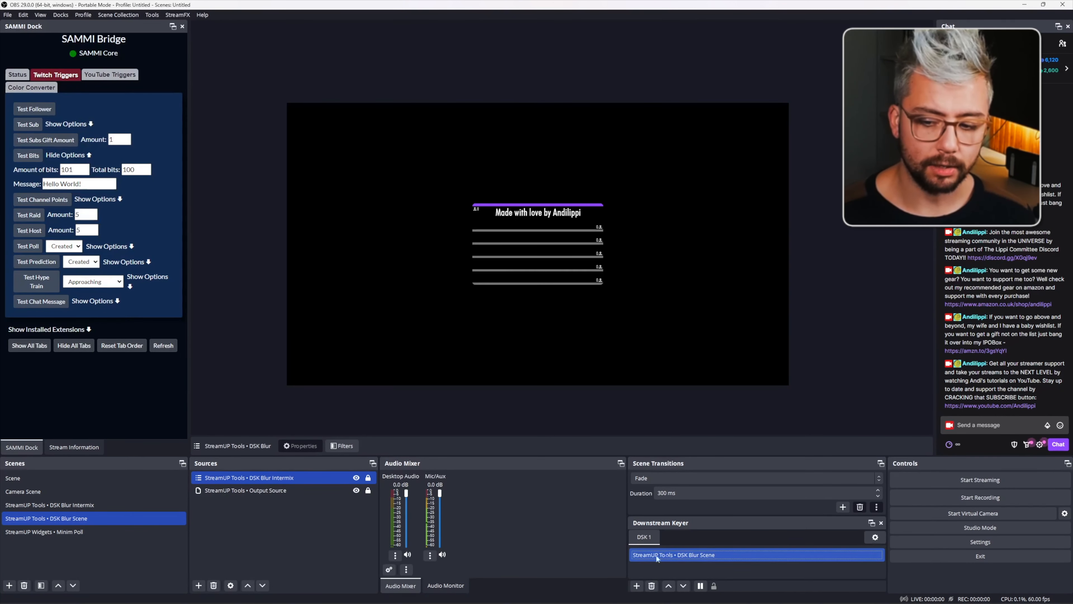
{"action": "left_click", "coordinate": [652, 585]}
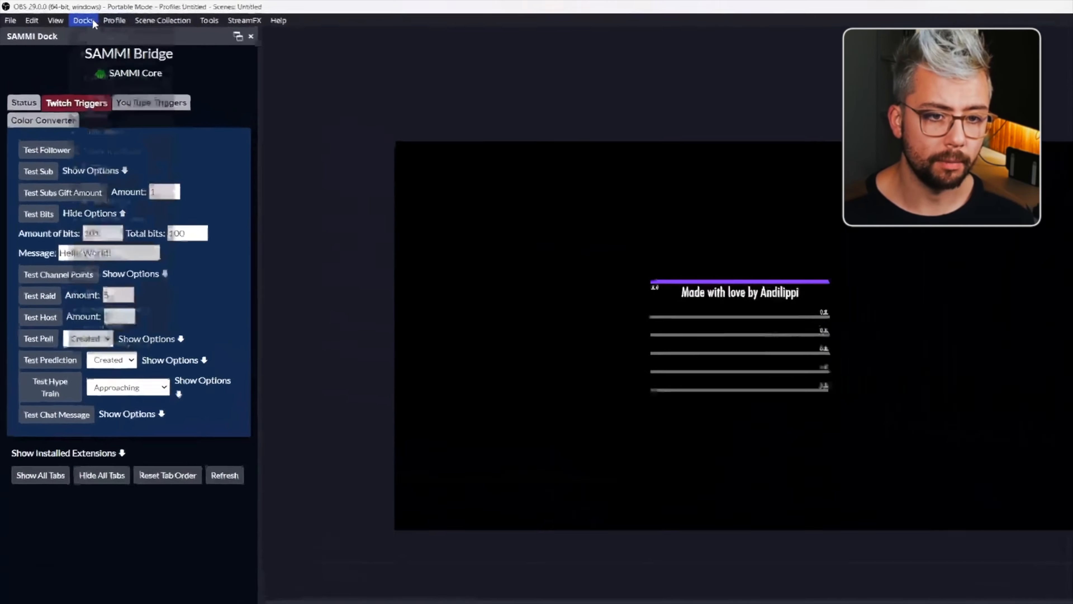
{"action": "left_click", "coordinate": [60, 14]}
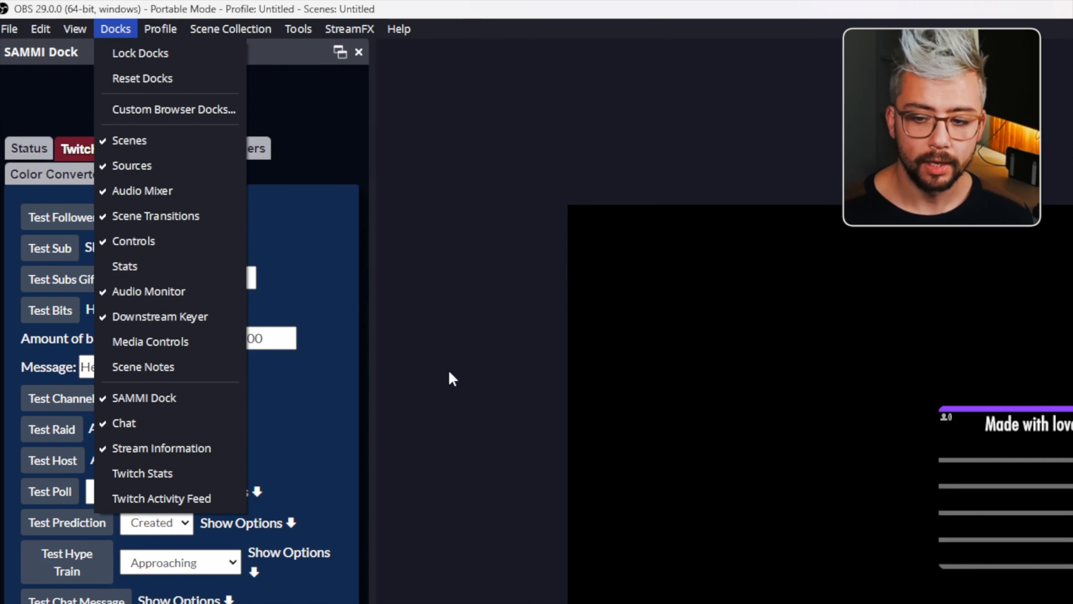
{"action": "left_click", "coordinate": [448, 369]}
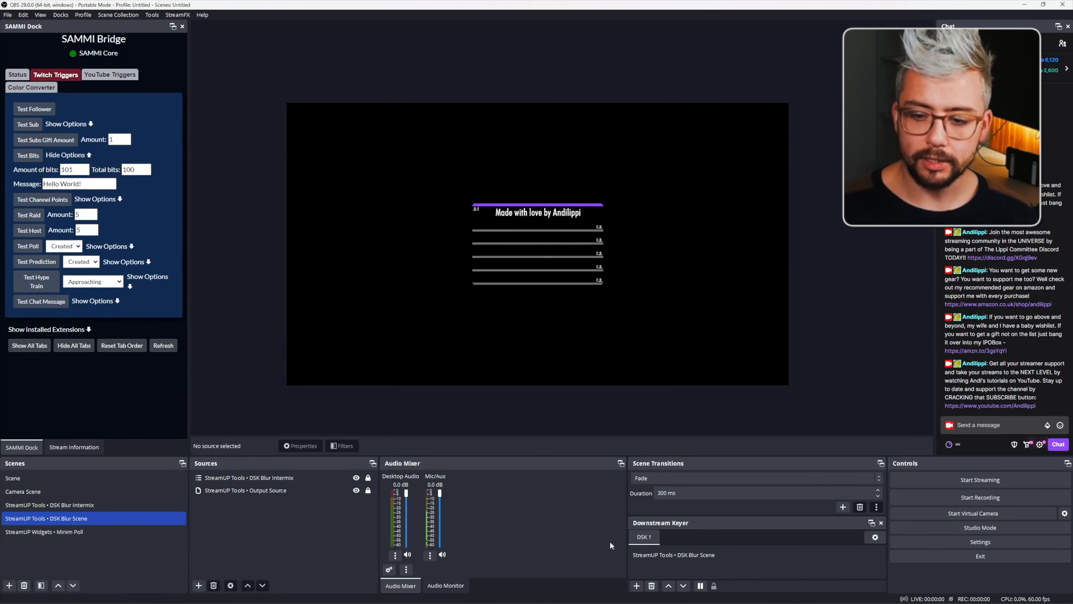
Step: Activate StreamUP Tools • DSK Blur Scene in the Downstream Keyer and preview the overlay on Scene and Camera Scene
{"action": "left_click", "coordinate": [671, 555]}
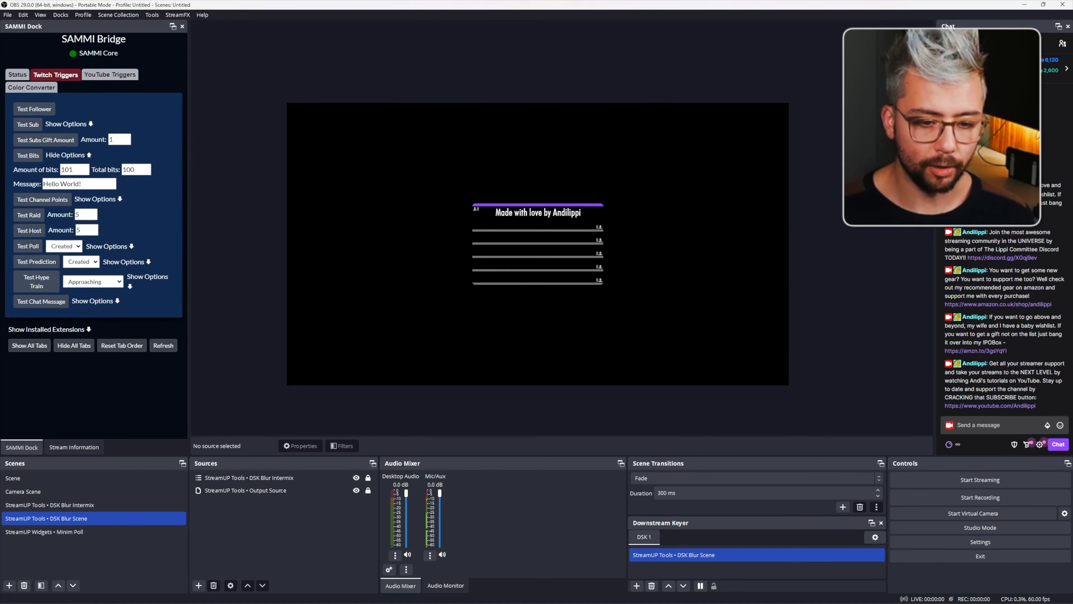
{"action": "left_click", "coordinate": [26, 477]}
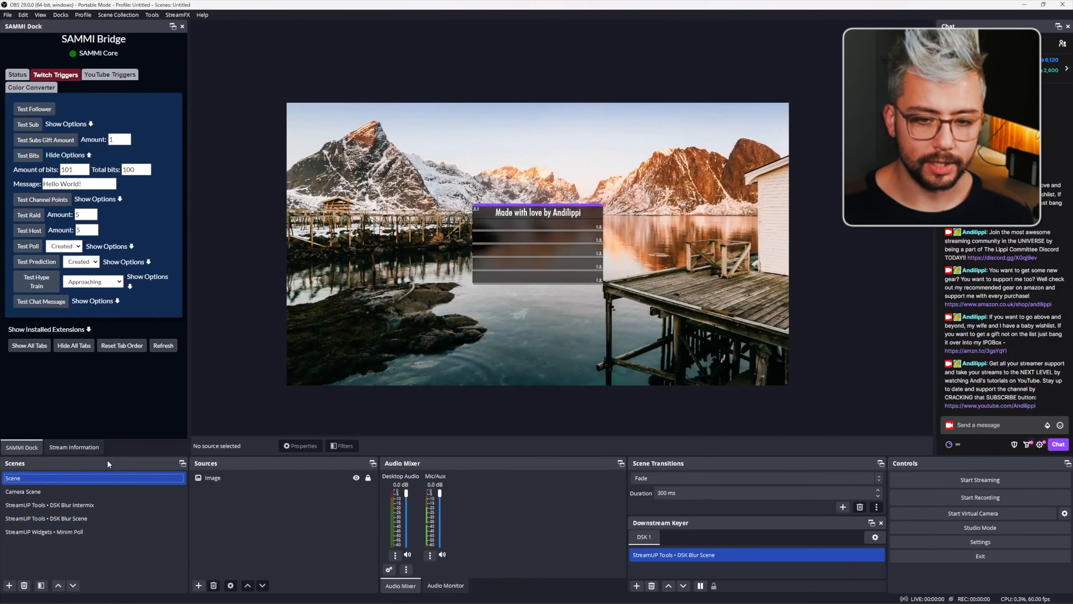
{"action": "left_click", "coordinate": [32, 492]}
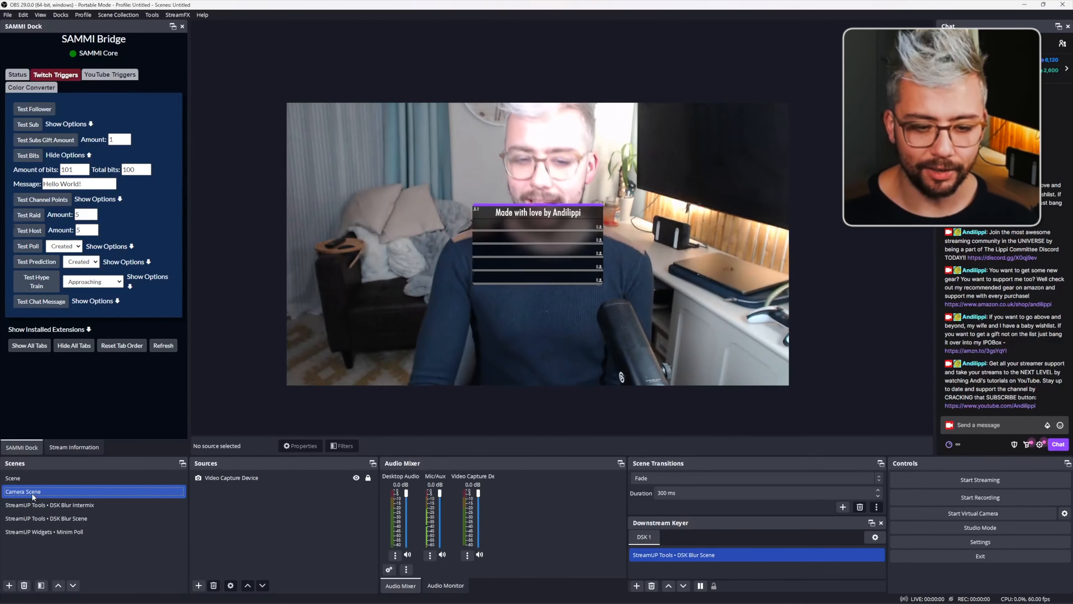
{"action": "left_click", "coordinate": [49, 480]}
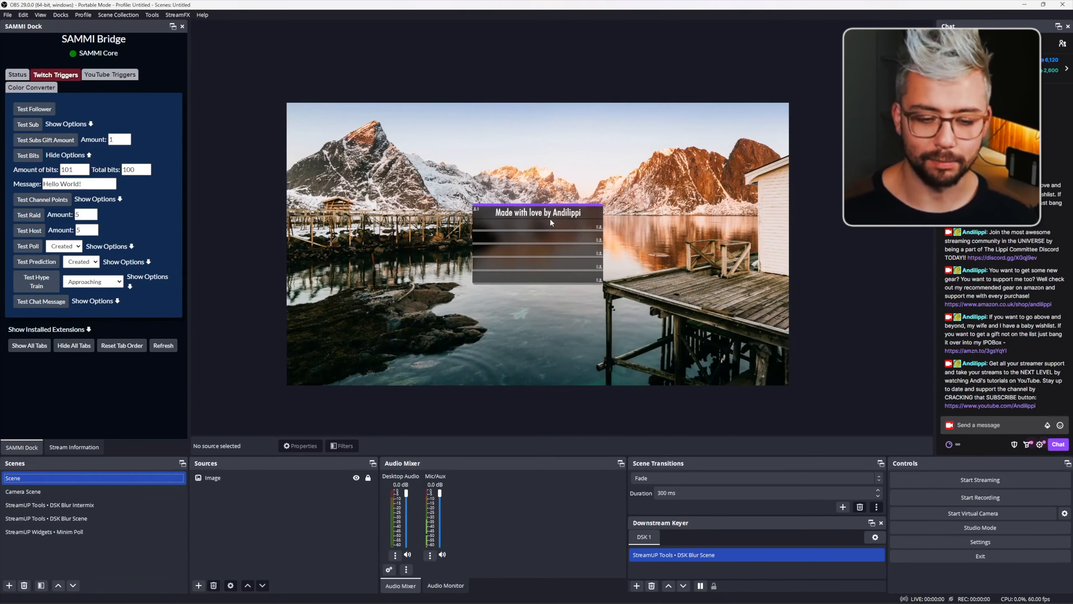
Step: Trigger the MV - Minim Poll OFF filter on the StreamUP Widgets • Minim Poll scene
{"action": "right_click", "coordinate": [73, 531]}
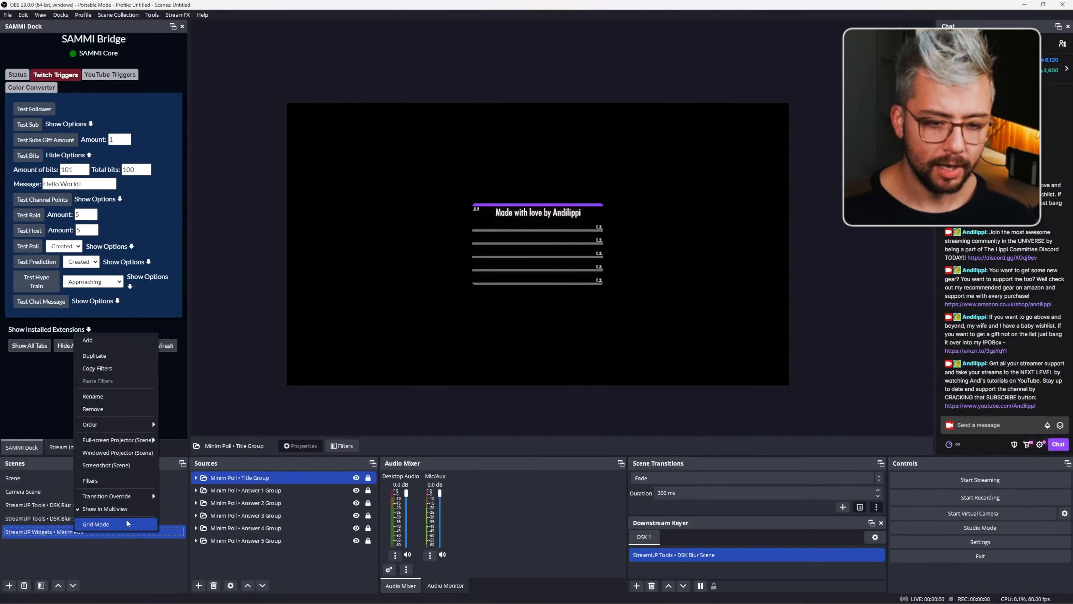
{"action": "left_click", "coordinate": [102, 479]}
{"action": "left_click", "coordinate": [366, 303]}
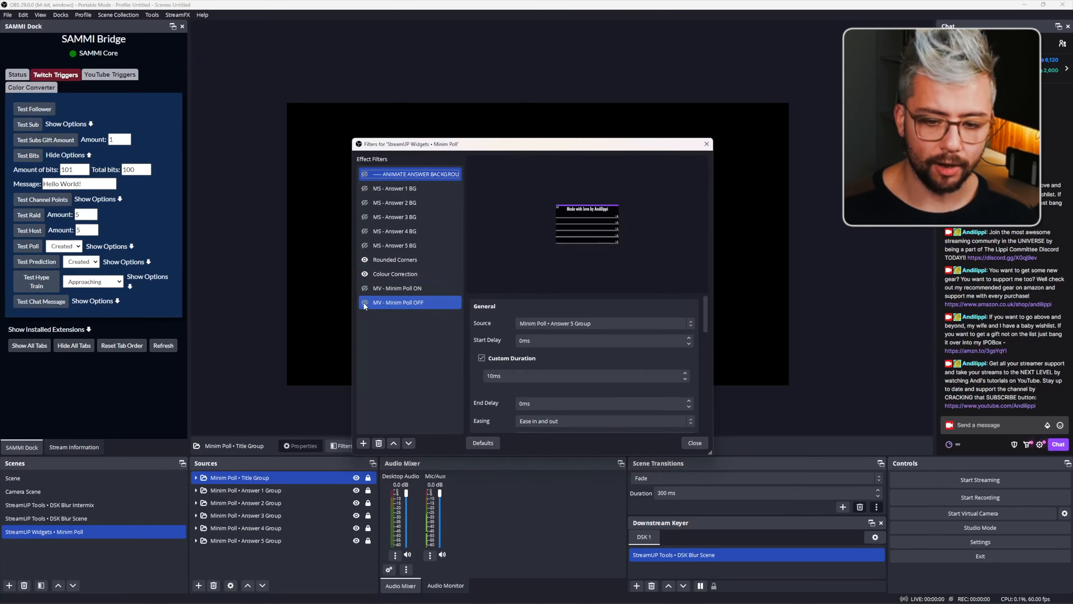
{"action": "left_click", "coordinate": [364, 303]}
Step: Hide the Minim Poll Answer 5, Answer 4 and Answer 3 groups, close the filters and return to the scene named Scene
{"action": "left_click", "coordinate": [356, 540]}
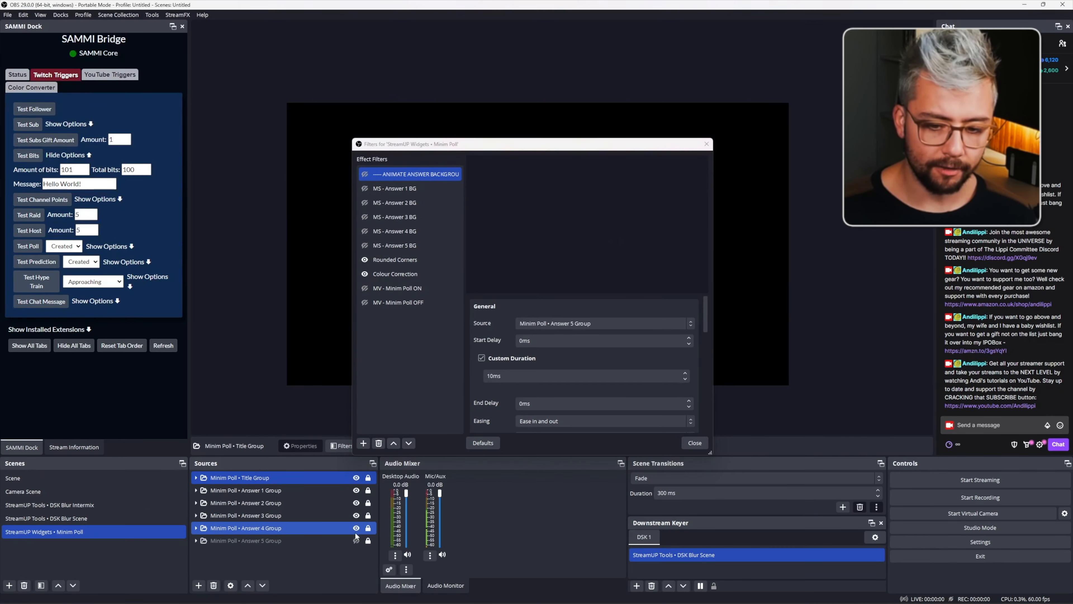
{"action": "left_click", "coordinate": [356, 528]}
{"action": "left_click", "coordinate": [356, 515]}
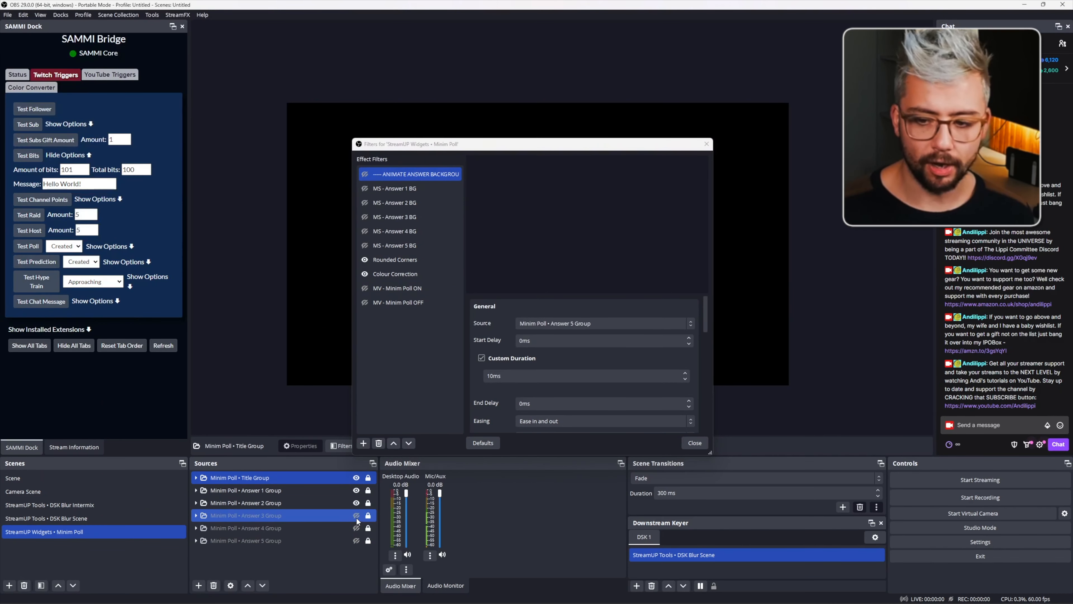
{"action": "left_click", "coordinate": [695, 443]}
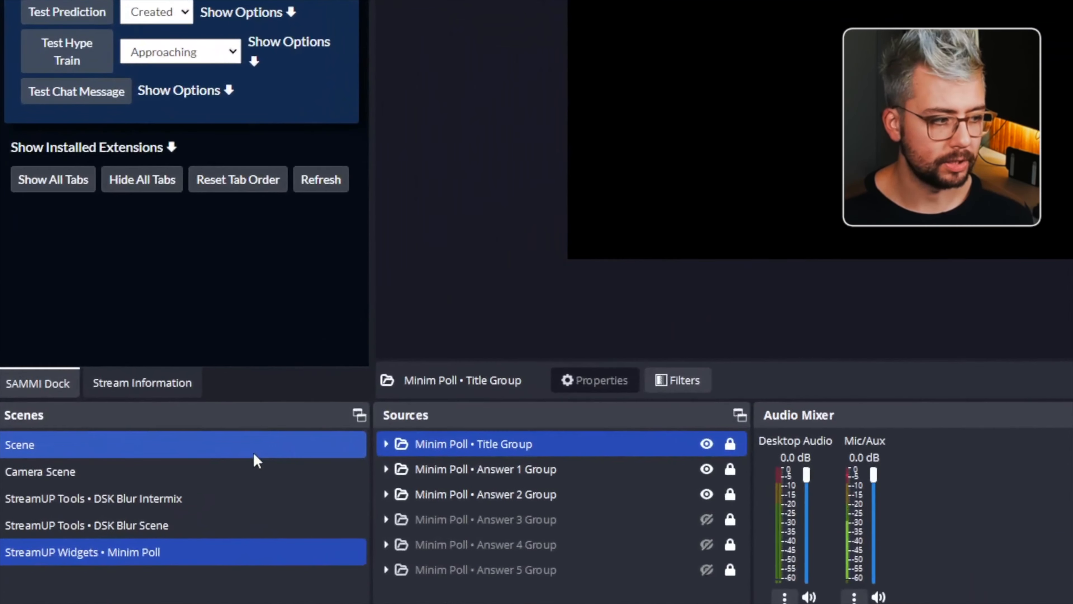
{"action": "left_click", "coordinate": [71, 458]}
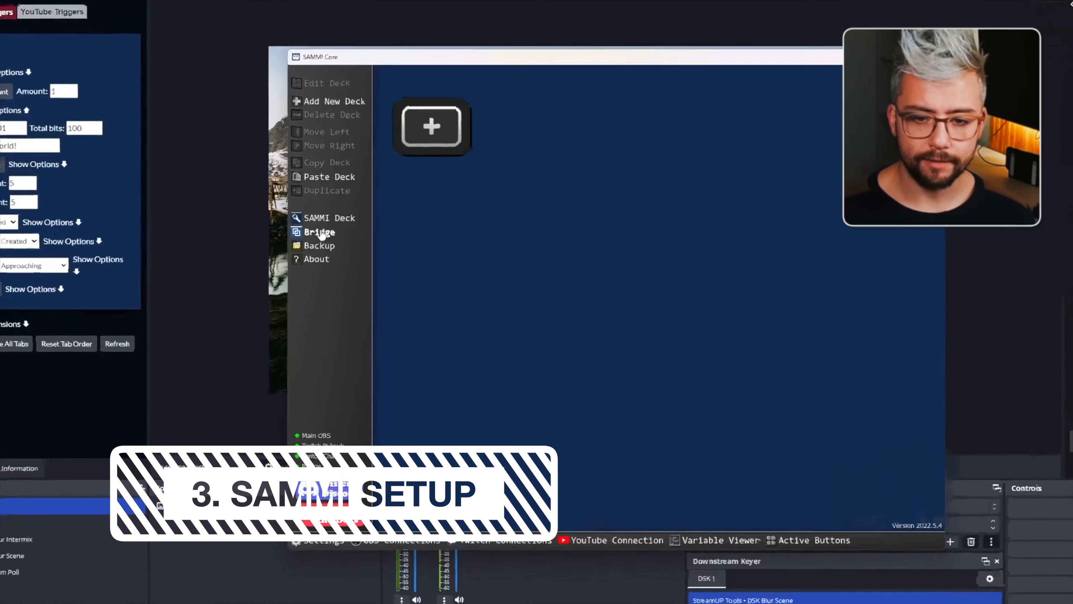
Step: In SAMMI Core, install the StreamUP Widgets - Minim Poll extension from the widget's 3 - BOT INSTALL > SAMMI folder and open its deck
{"action": "left_click", "coordinate": [319, 232]}
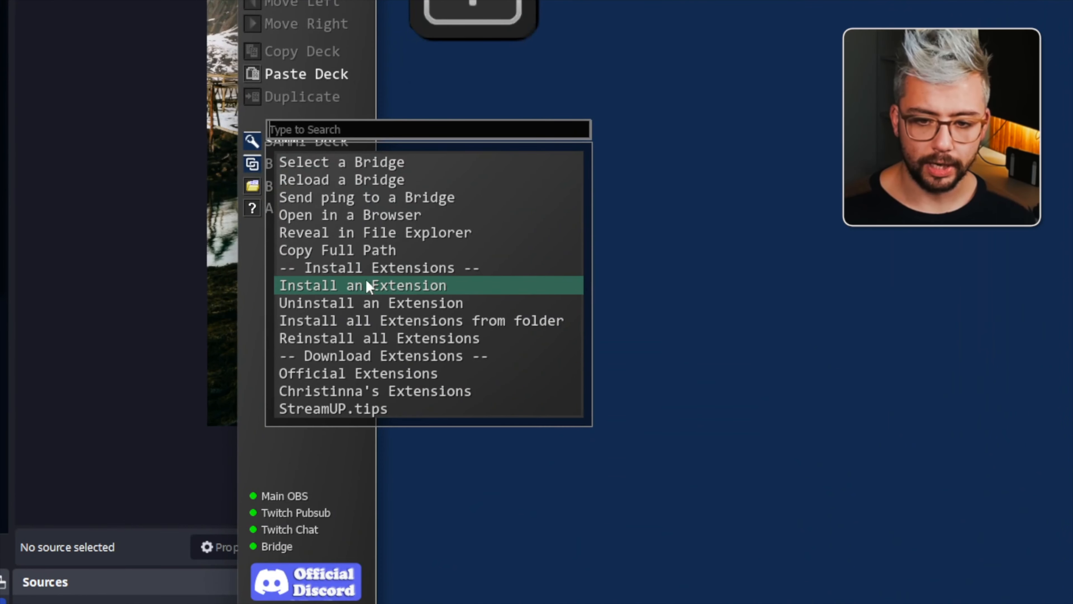
{"action": "left_click", "coordinate": [423, 296]}
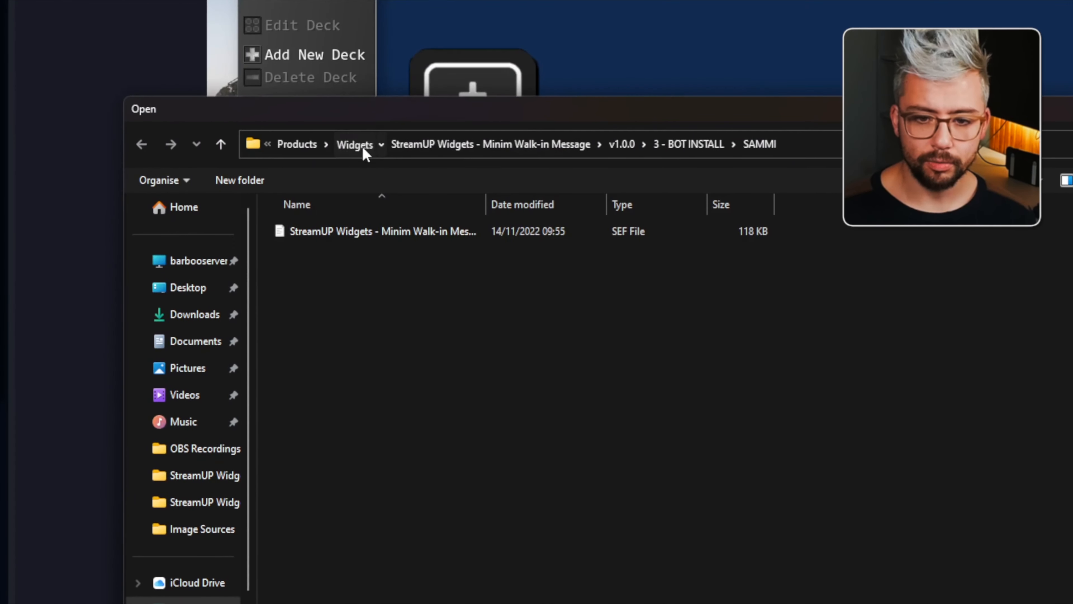
{"action": "left_click", "coordinate": [364, 45]}
{"action": "double_click", "coordinate": [385, 309]}
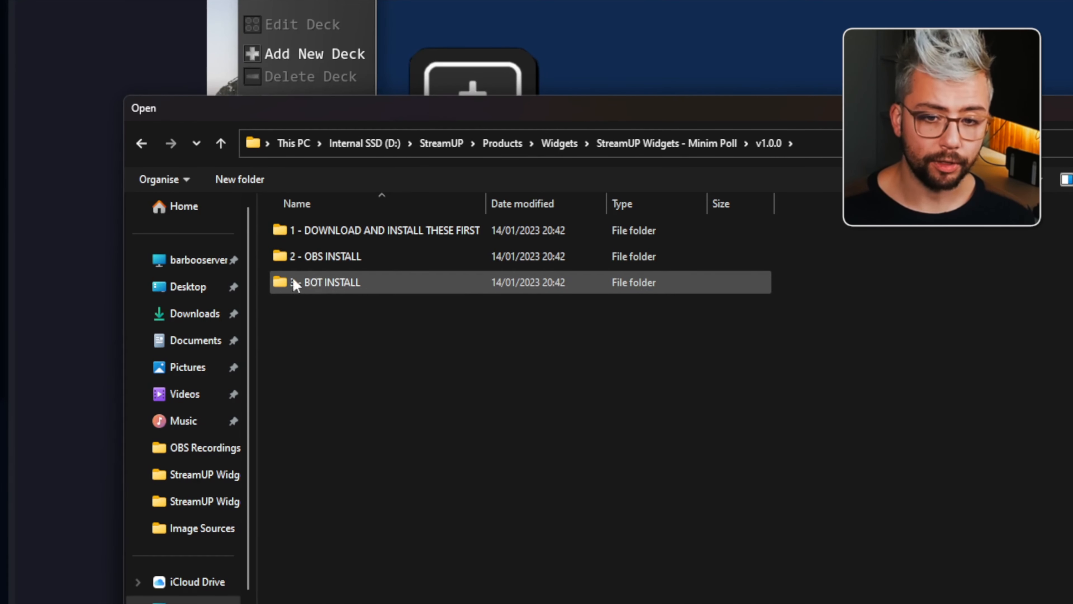
{"action": "double_click", "coordinate": [322, 283]}
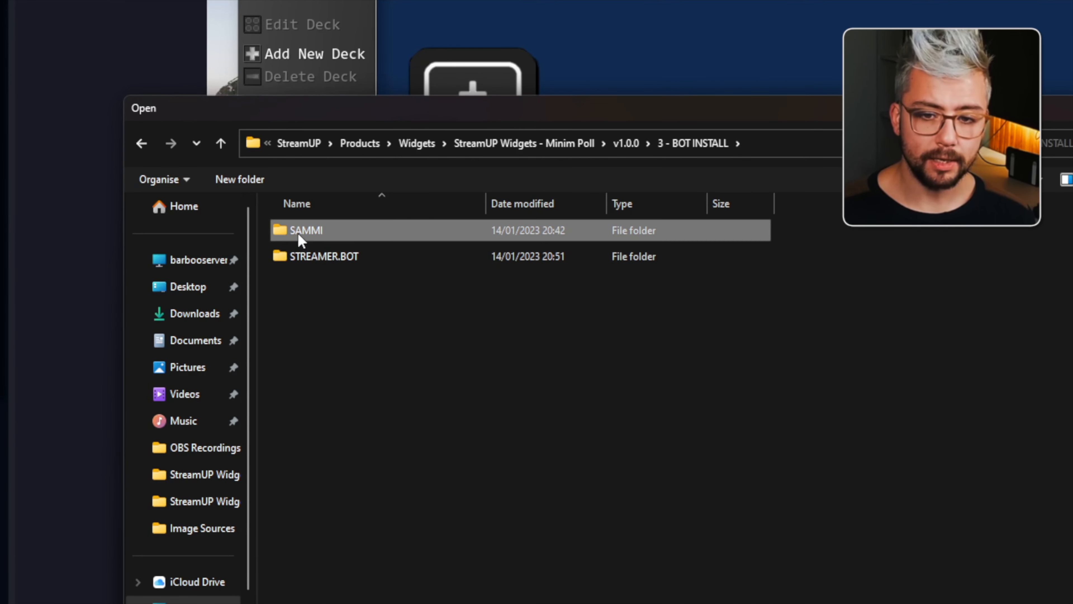
{"action": "double_click", "coordinate": [331, 237]}
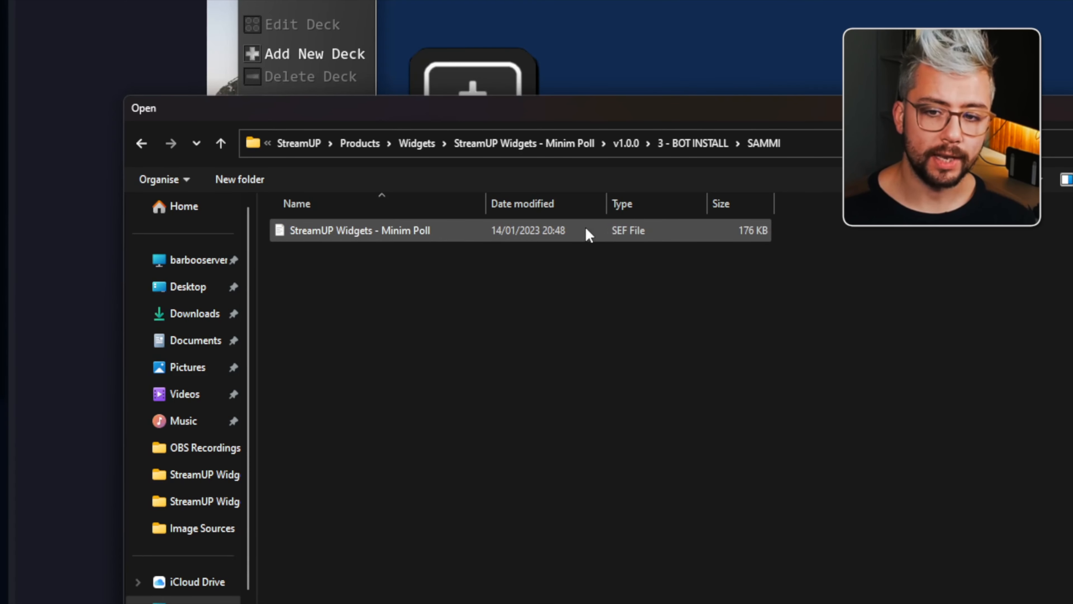
{"action": "double_click", "coordinate": [426, 233]}
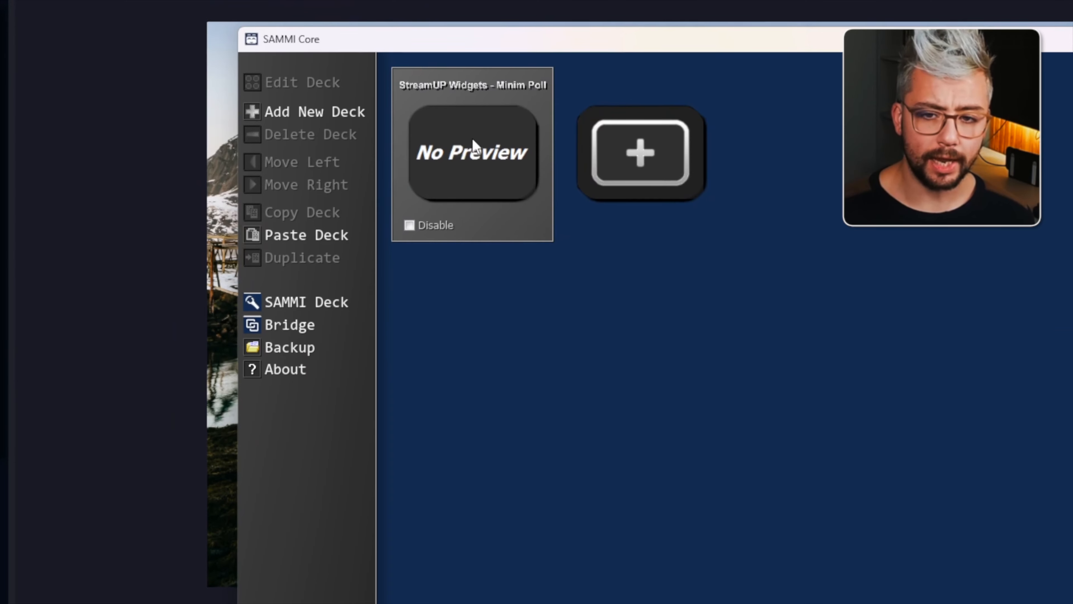
{"action": "double_click", "coordinate": [479, 167]}
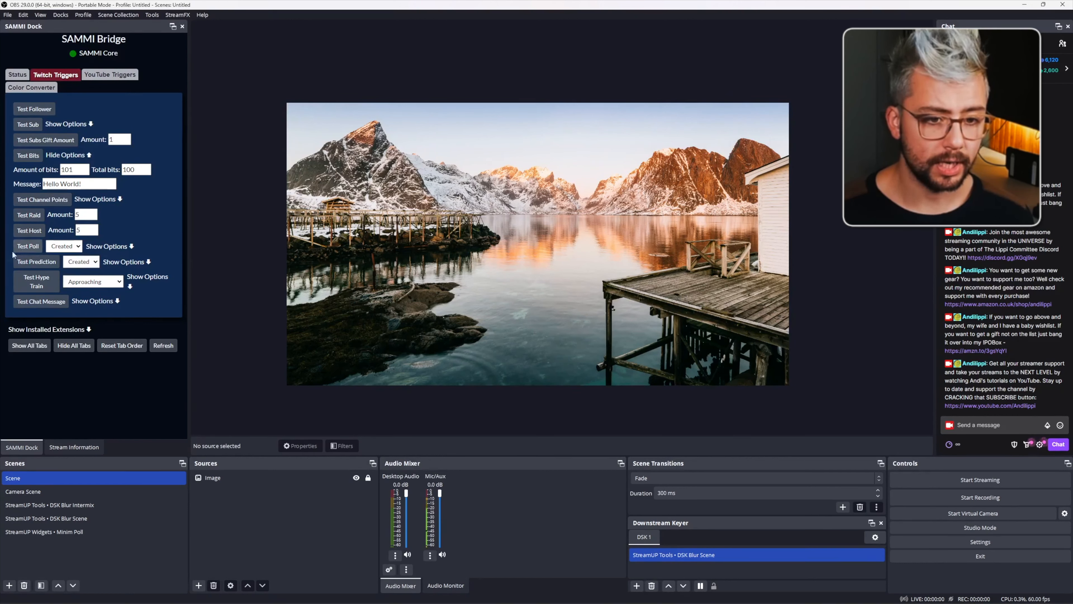
Step: In the OBS SAMMI Bridge dock, send a Created test poll with a choice amount of 4 and a duration of 60
{"action": "left_click", "coordinate": [115, 248]}
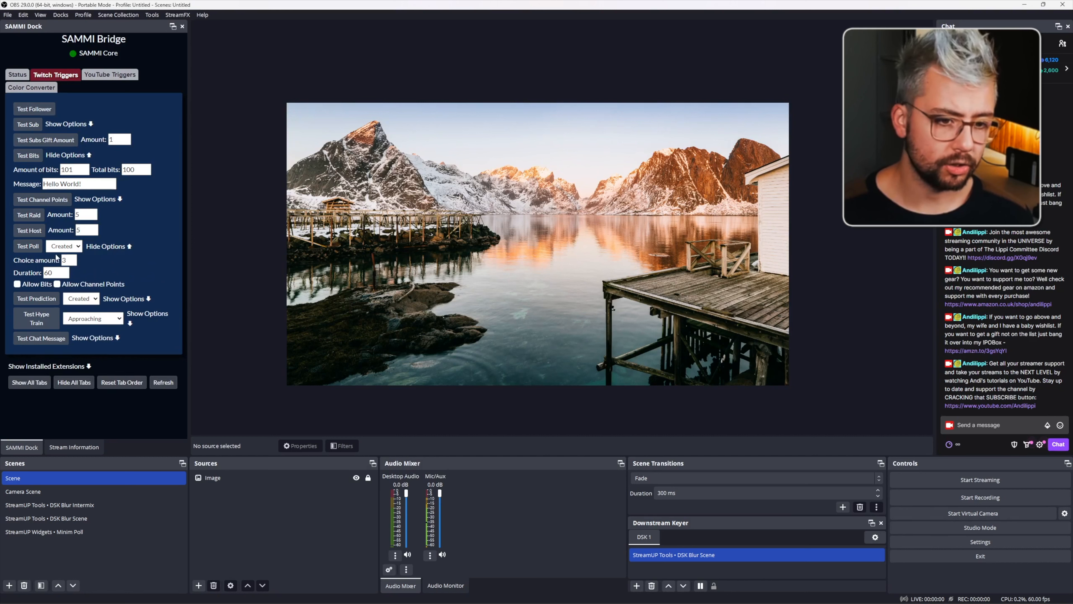
{"action": "left_click", "coordinate": [59, 271]}
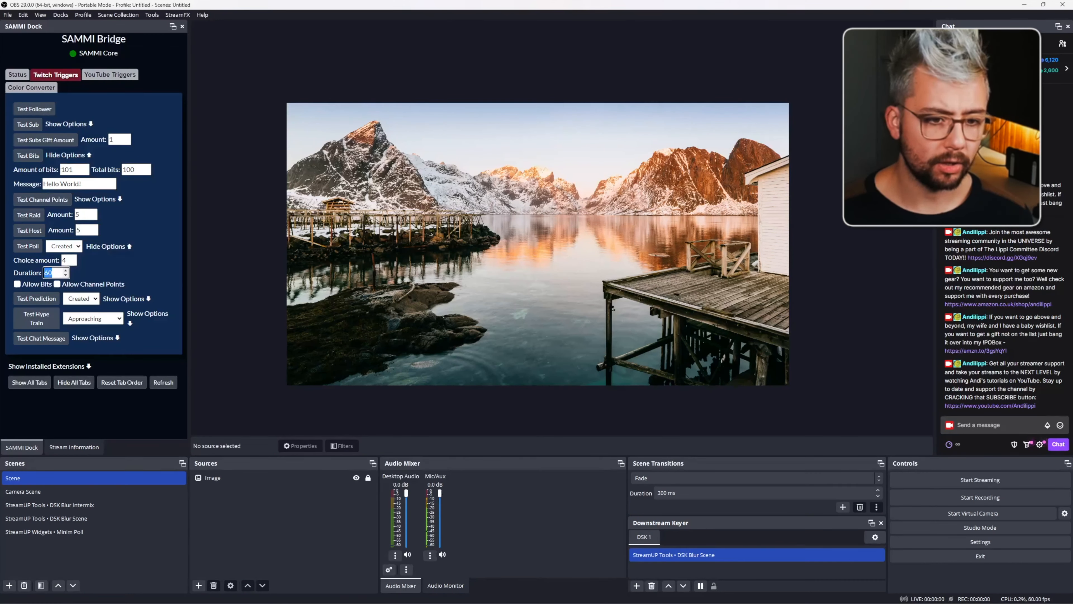
{"action": "left_click", "coordinate": [28, 246]}
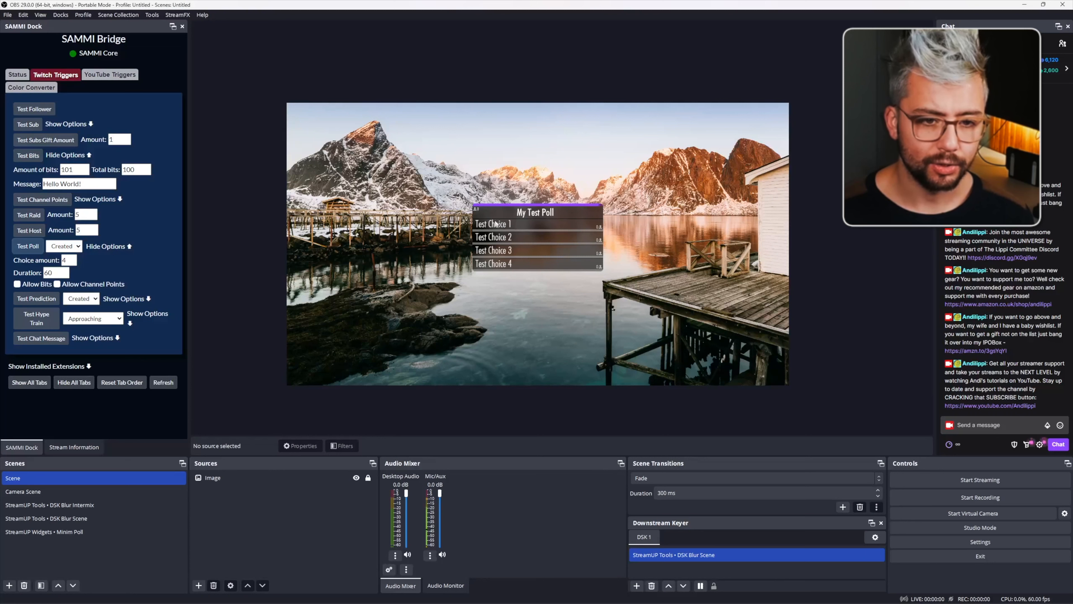
Step: Switch the test poll event to Voted and send it repeatedly to simulate votes
{"action": "left_click", "coordinate": [63, 246]}
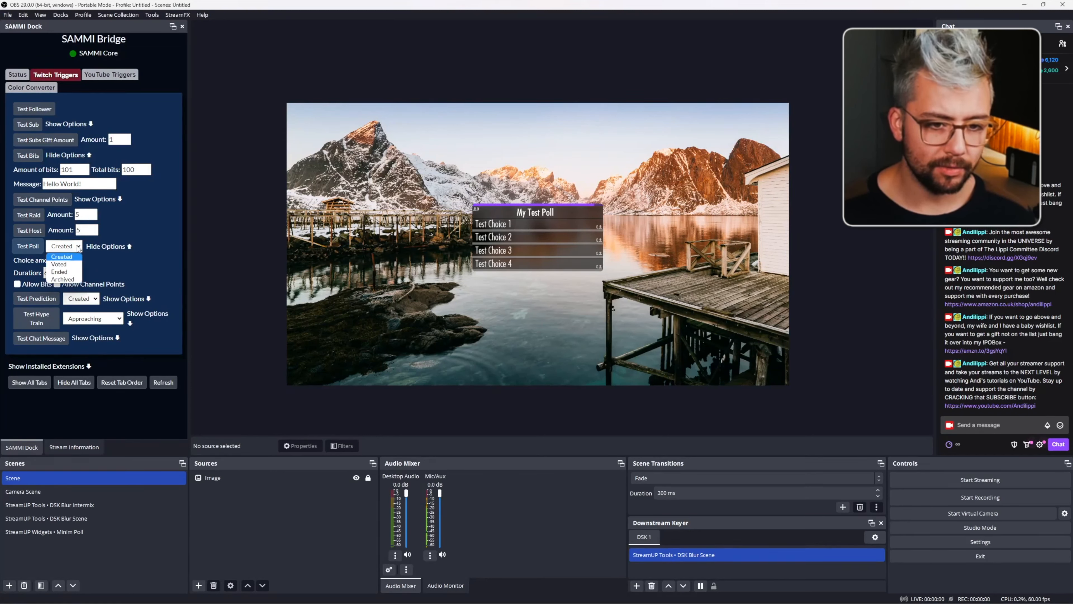
{"action": "left_click", "coordinate": [63, 264]}
{"action": "left_click", "coordinate": [27, 247]}
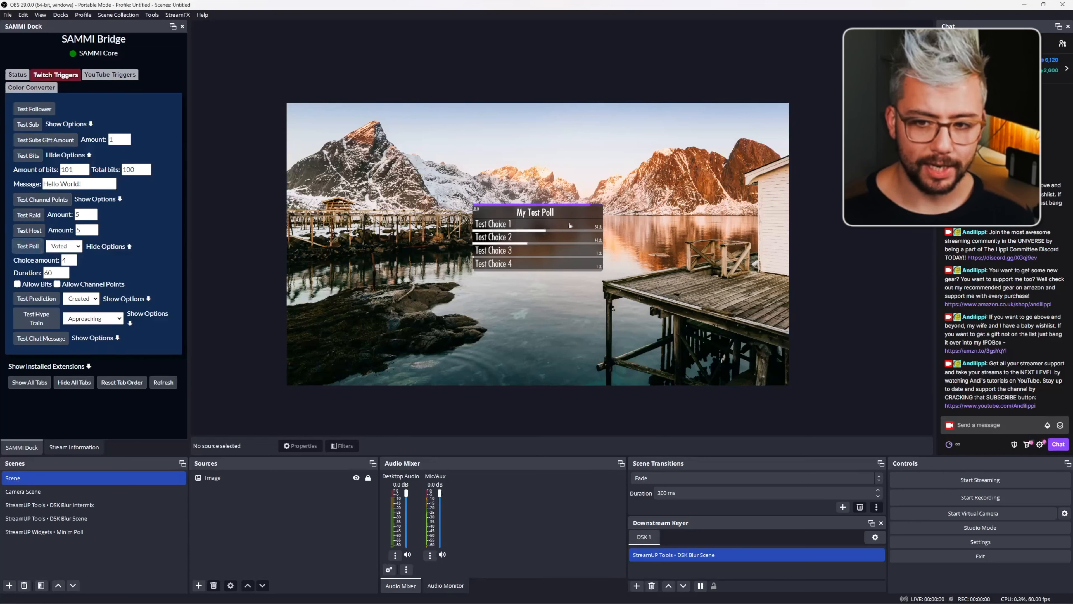
{"action": "left_click", "coordinate": [34, 250]}
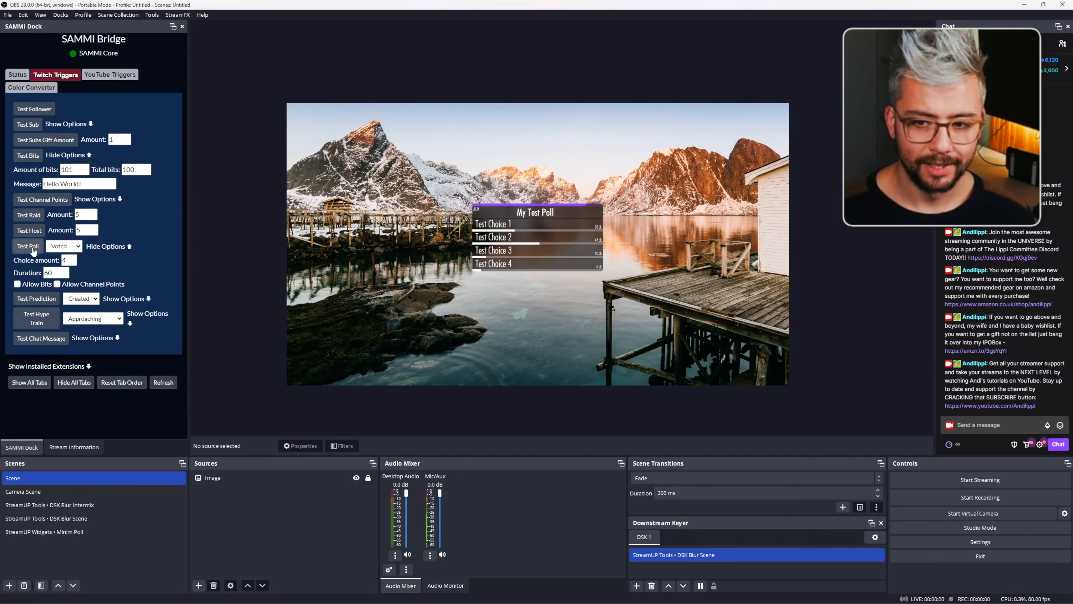
{"action": "left_click", "coordinate": [34, 251]}
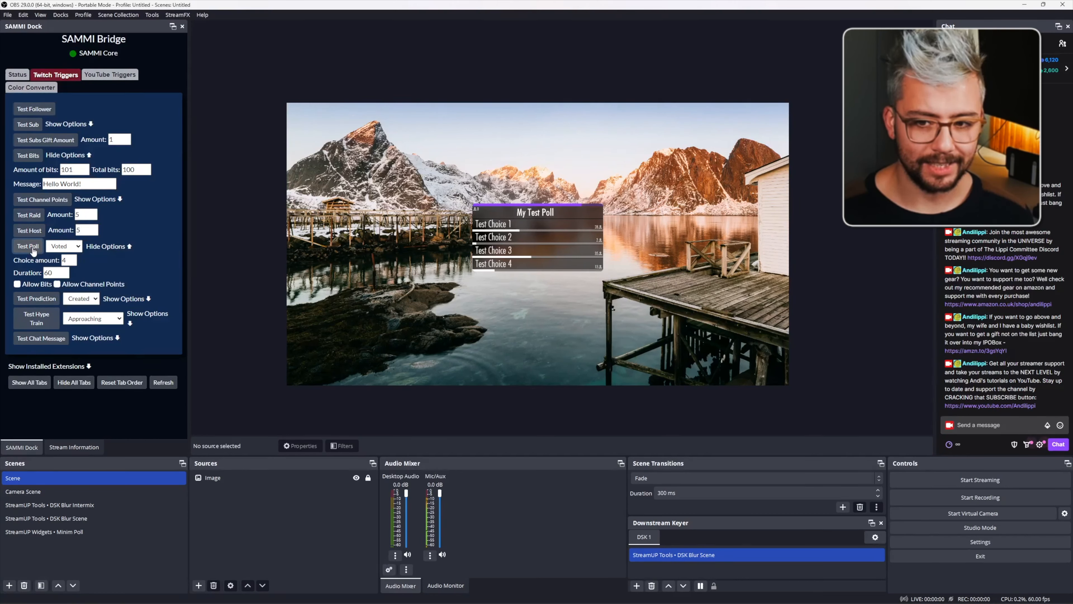
{"action": "left_click", "coordinate": [34, 250]}
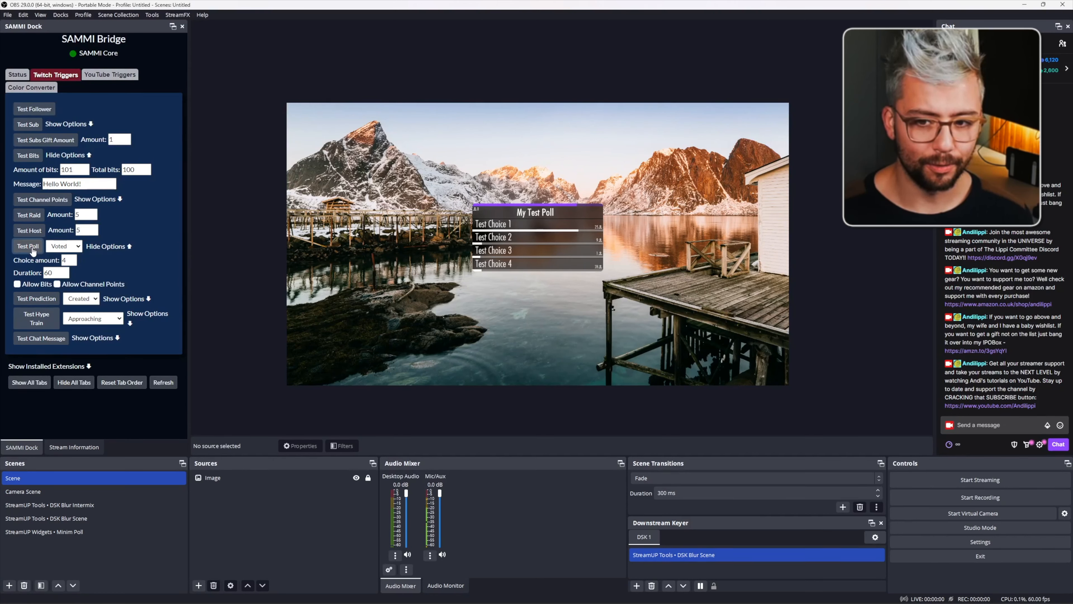
{"action": "left_click", "coordinate": [34, 250]}
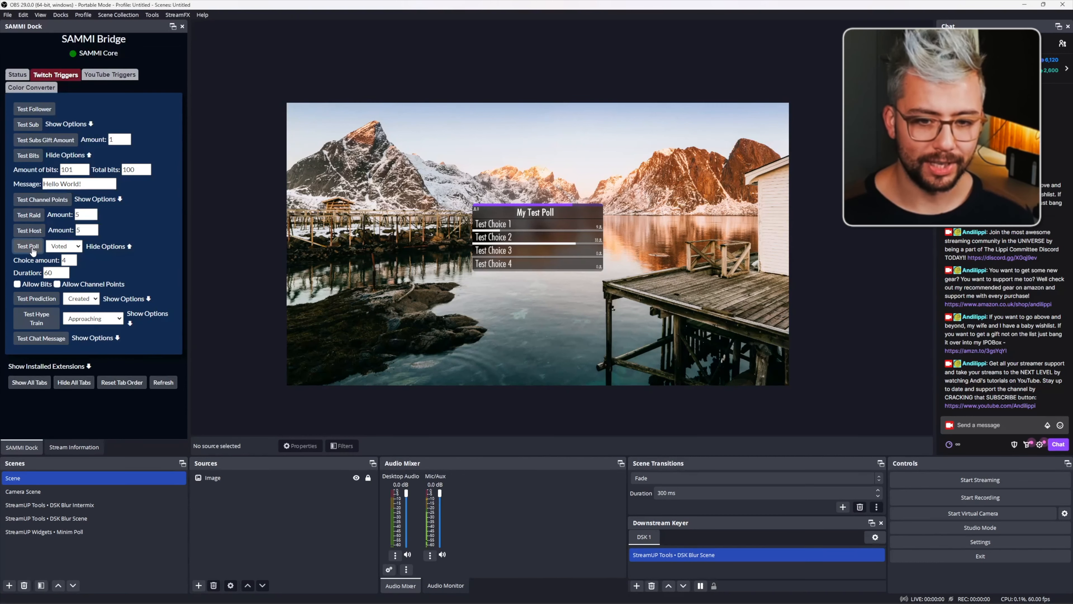
{"action": "left_click", "coordinate": [34, 250]}
Step: Switch the test poll event to Ended and send it to finish the poll
{"action": "left_click", "coordinate": [64, 246]}
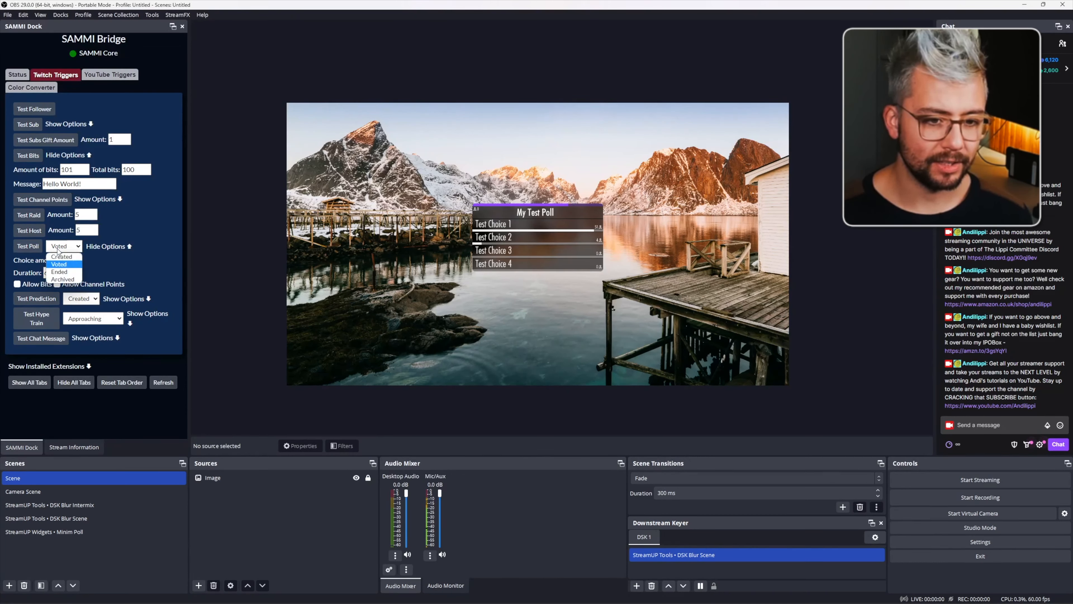
{"action": "left_click", "coordinate": [58, 275]}
{"action": "left_click", "coordinate": [28, 245]}
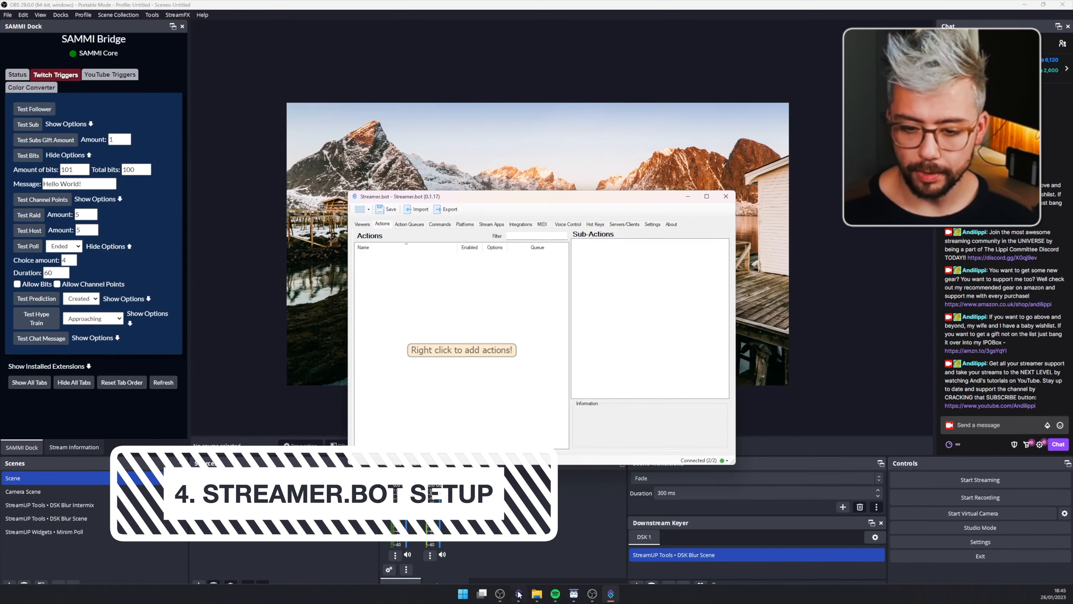
Step: Open the widget's 3 - BOT INSTALL > STREAMER.BOT folder and bring up Streamer.bot's Import Actions dialog beside it
{"action": "left_click", "coordinate": [536, 593]}
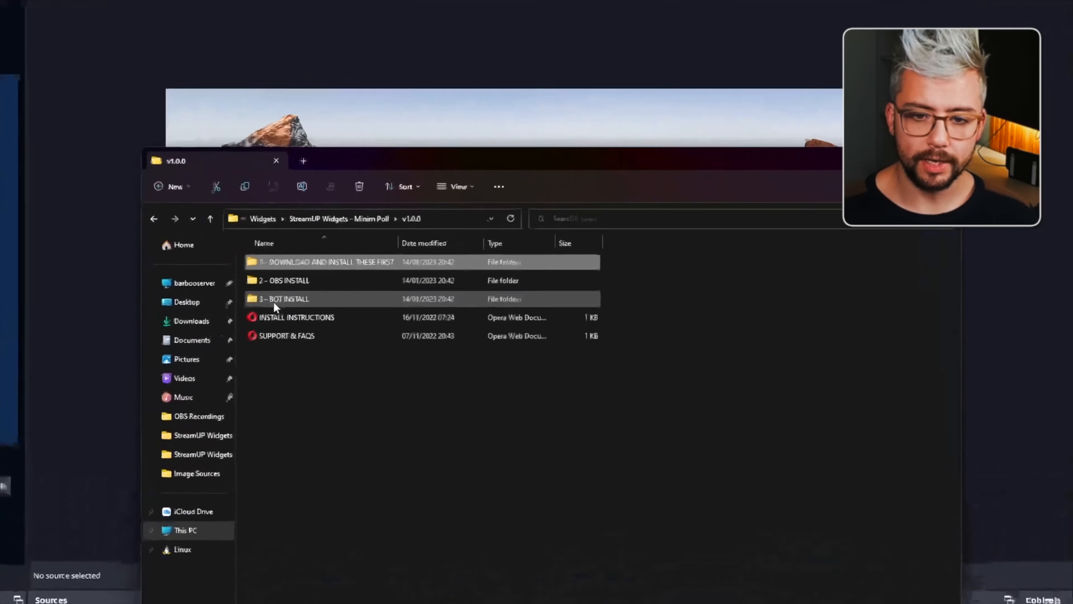
{"action": "double_click", "coordinate": [363, 251]}
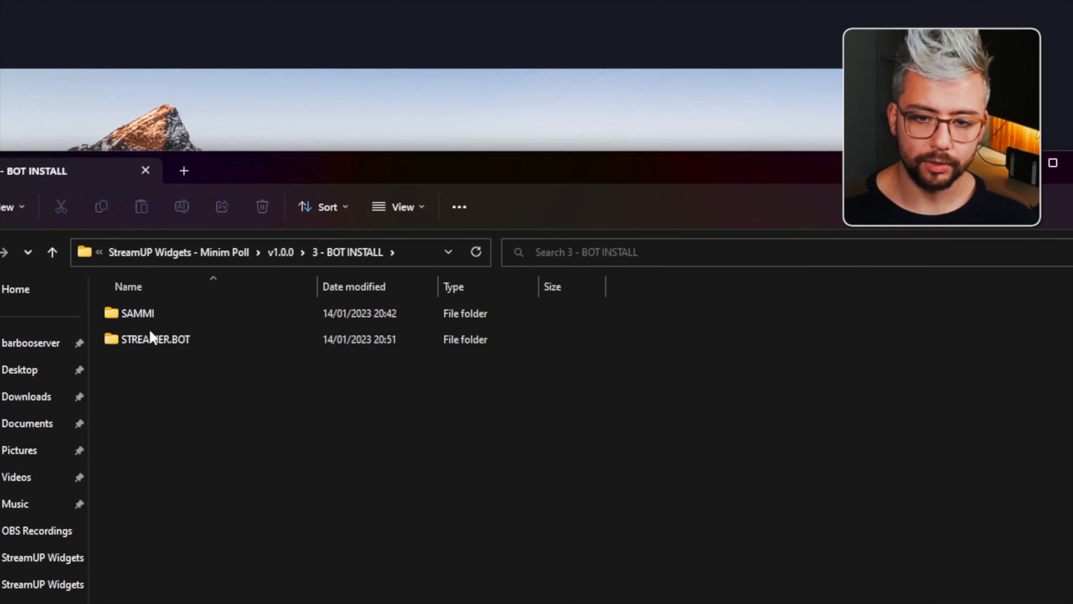
{"action": "double_click", "coordinate": [163, 339]}
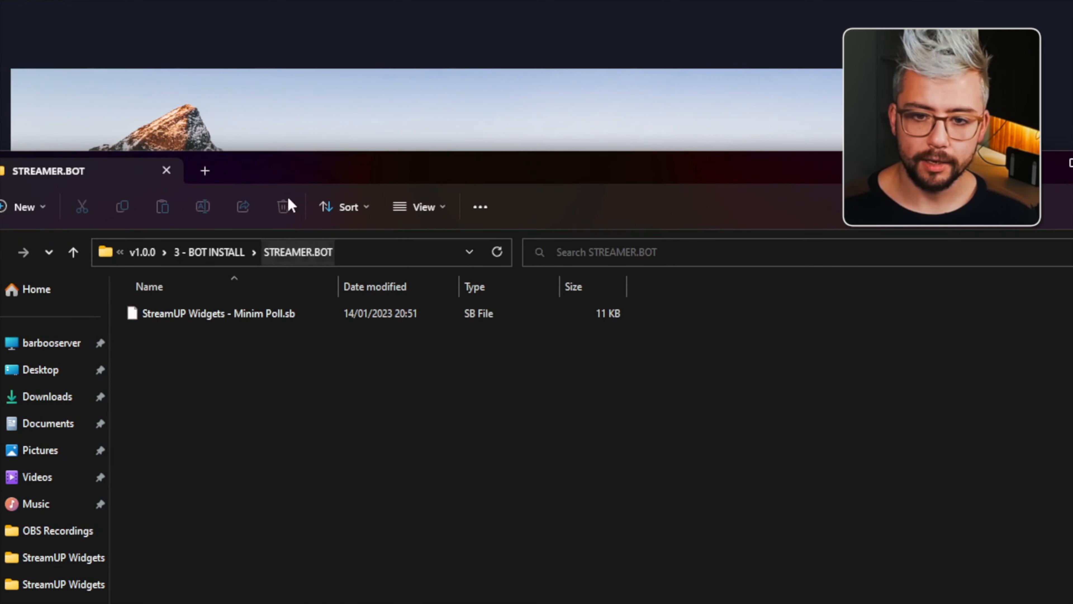
{"action": "left_click_drag", "start_coordinate": [302, 178], "coordinate": [579, 190]}
{"action": "left_click", "coordinate": [192, 421]}
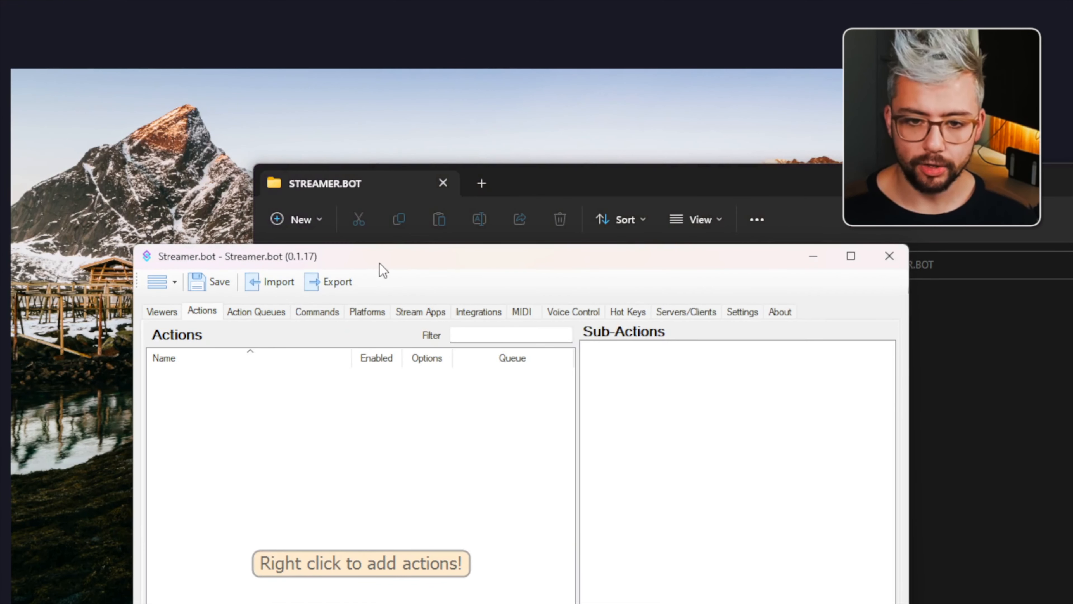
{"action": "left_click_drag", "start_coordinate": [379, 263], "coordinate": [193, 267]}
{"action": "left_click", "coordinate": [93, 290]}
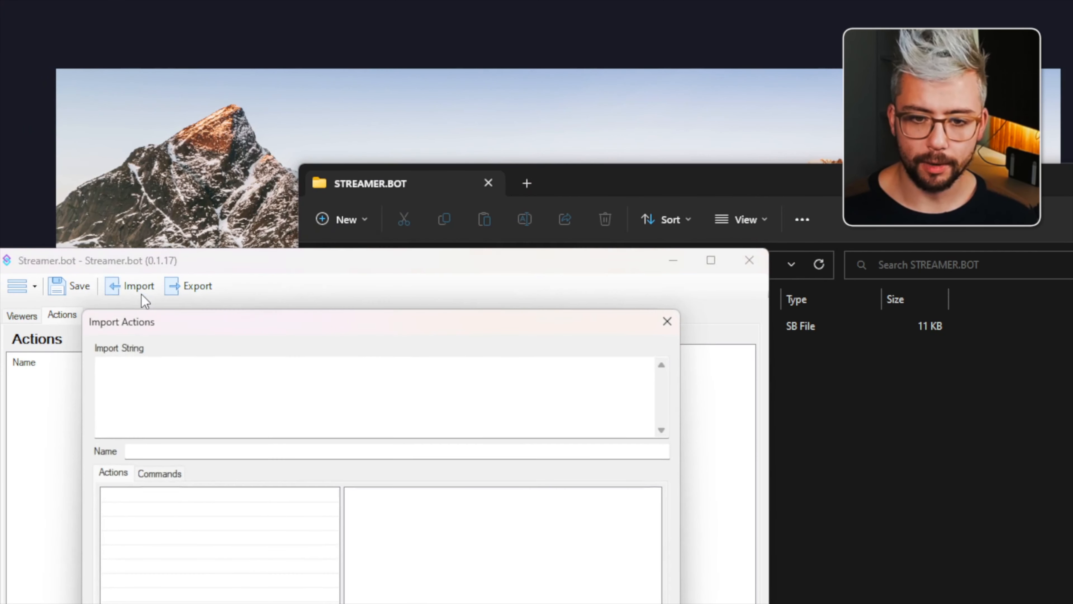
{"action": "left_click", "coordinate": [187, 405]}
Step: Load StreamUP Widgets - Minim Poll.sb directly into the import string and clear the string again
{"action": "left_click", "coordinate": [842, 461]}
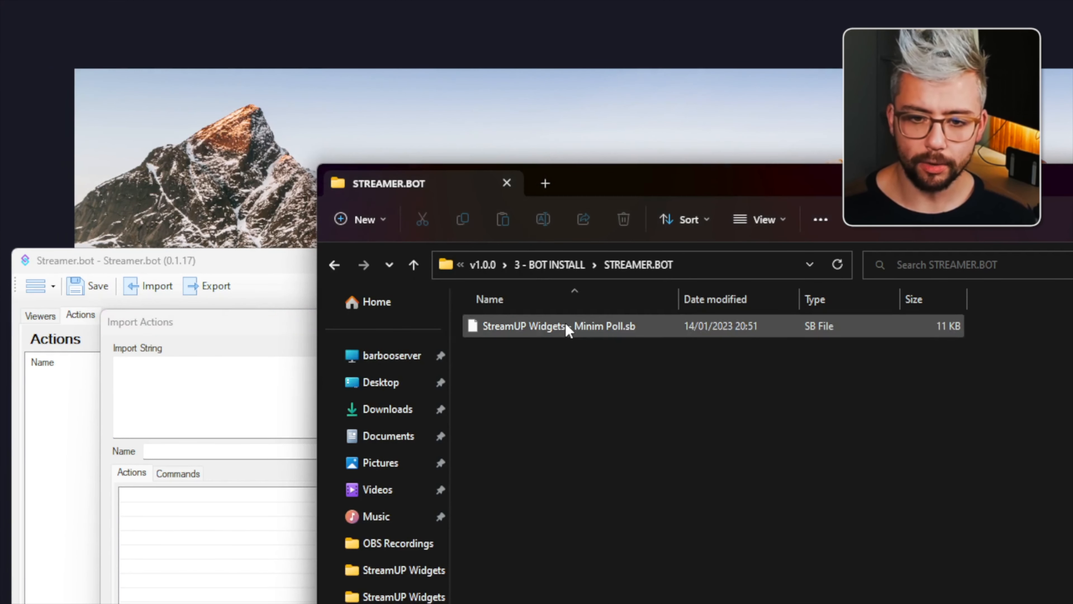
{"action": "left_click_drag", "start_coordinate": [565, 331], "coordinate": [162, 412]}
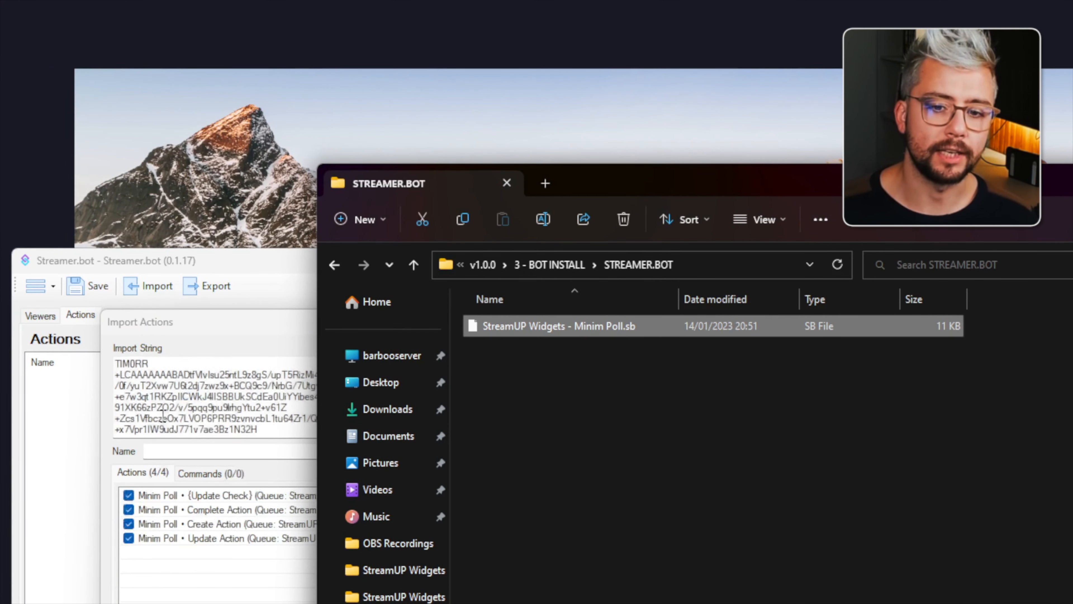
{"action": "left_click", "coordinate": [182, 397]}
{"action": "key", "text": "ctrl+a"}
{"action": "key", "text": "Delete"}
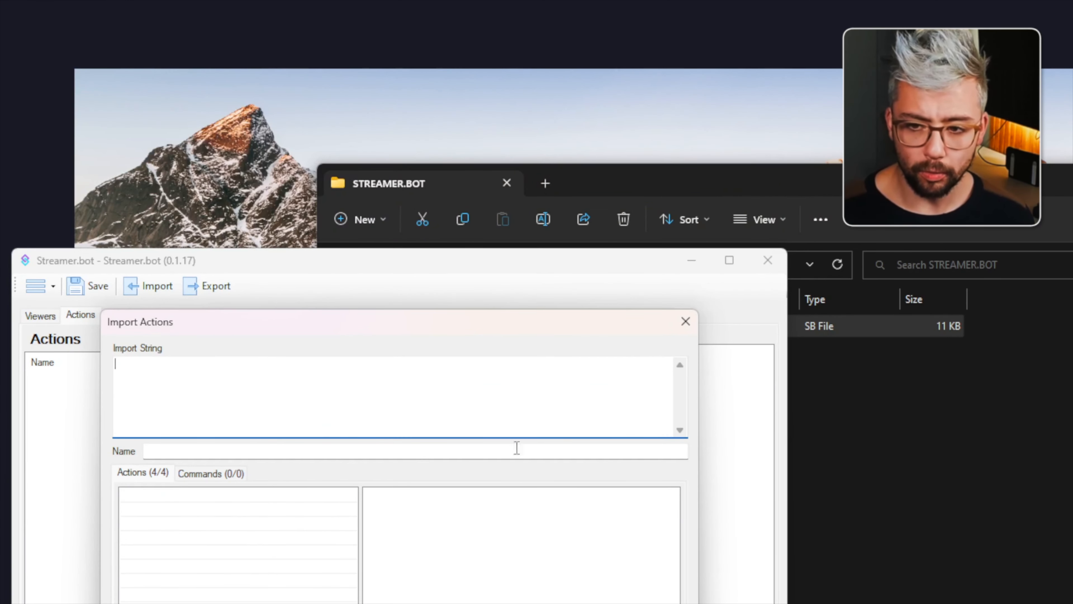
Step: Copy the full contents of StreamUP Widgets - Minim Poll.sb from Notepad into Streamer.bot's import string and import its actions
{"action": "left_click", "coordinate": [808, 395]}
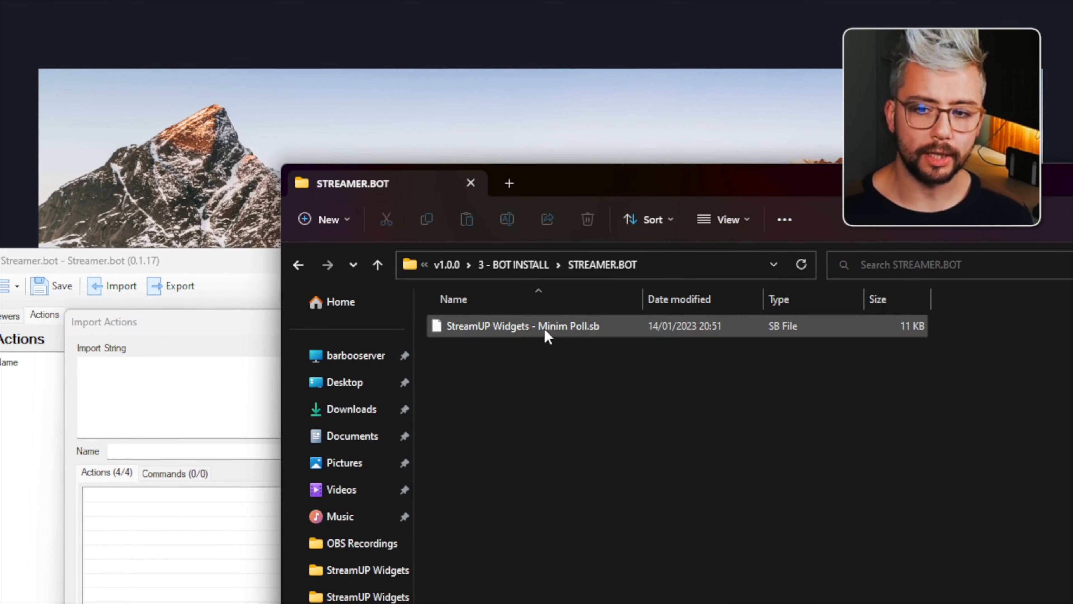
{"action": "double_click", "coordinate": [543, 327]}
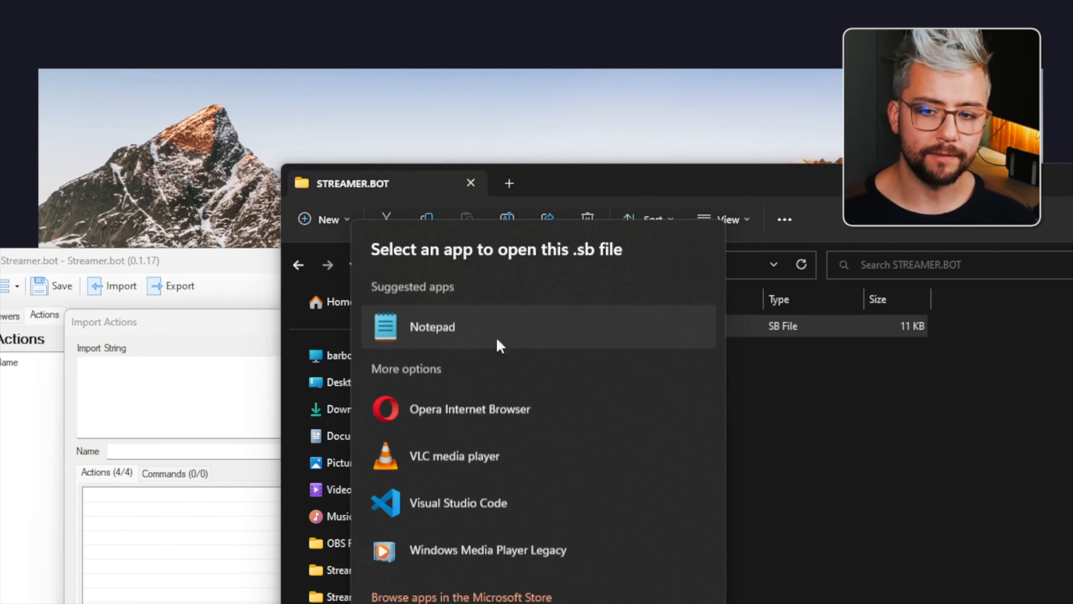
{"action": "double_click", "coordinate": [445, 336]}
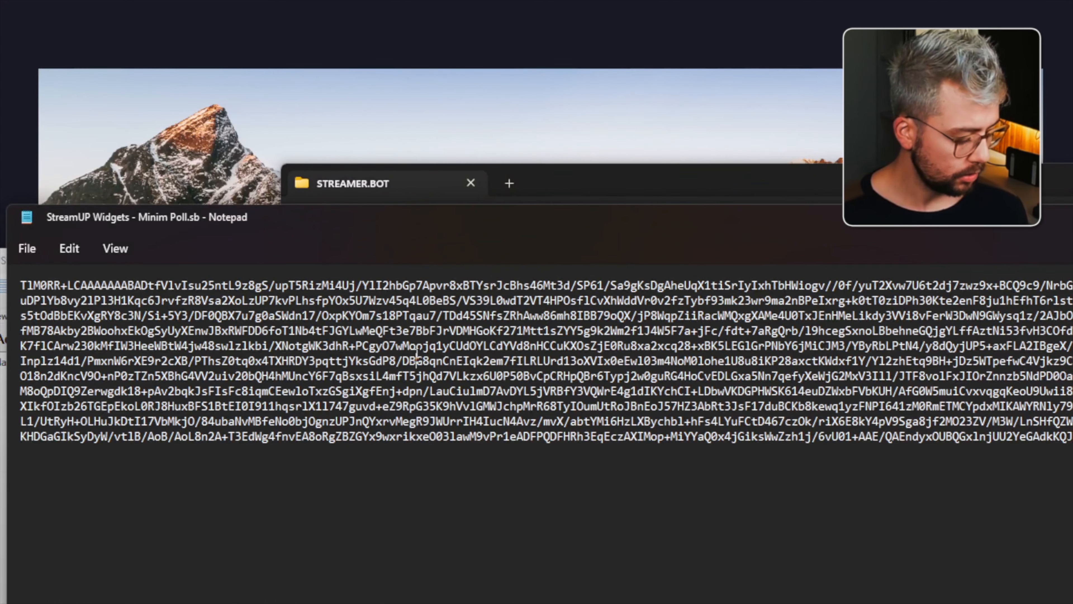
{"action": "key", "text": "ctrl+a"}
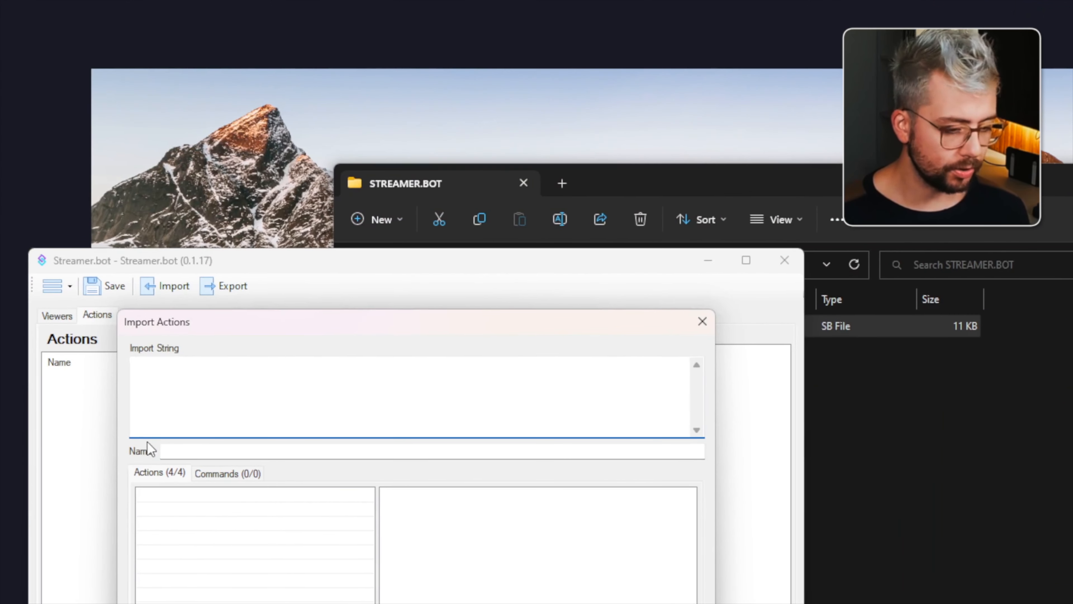
{"action": "key", "text": "ctrl+v"}
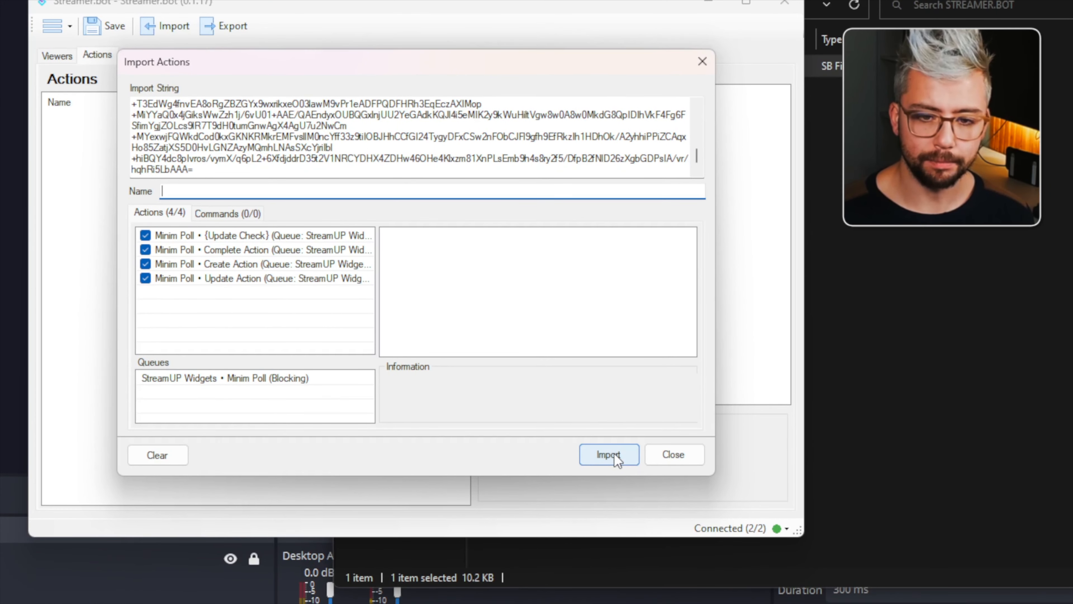
{"action": "left_click", "coordinate": [610, 542]}
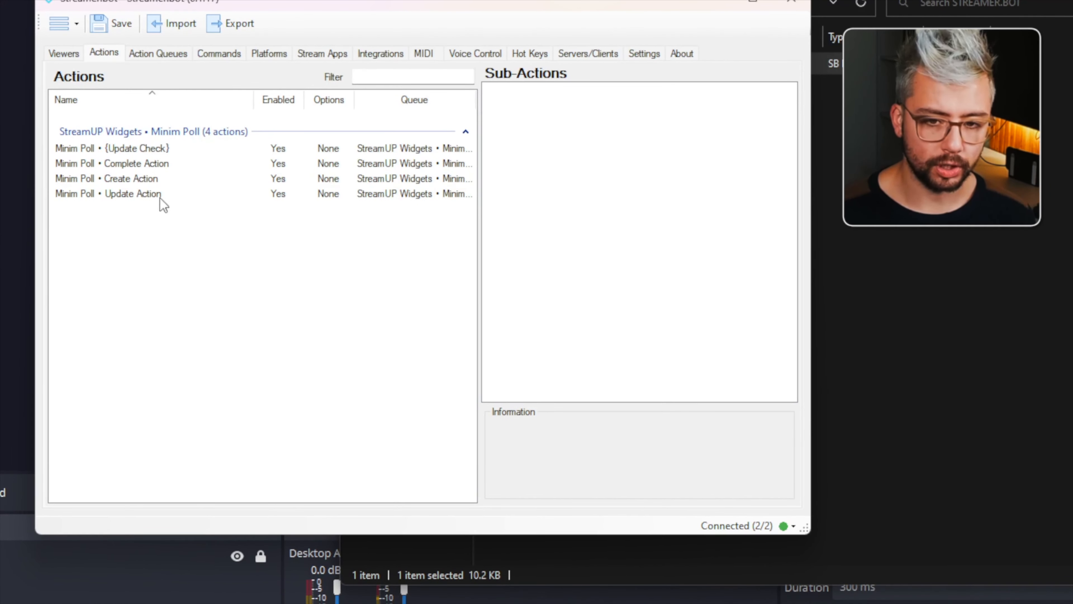
Step: In the Twitch poll settings, assign Minim Poll • Create Action to the Created event
{"action": "left_click", "coordinate": [270, 53]}
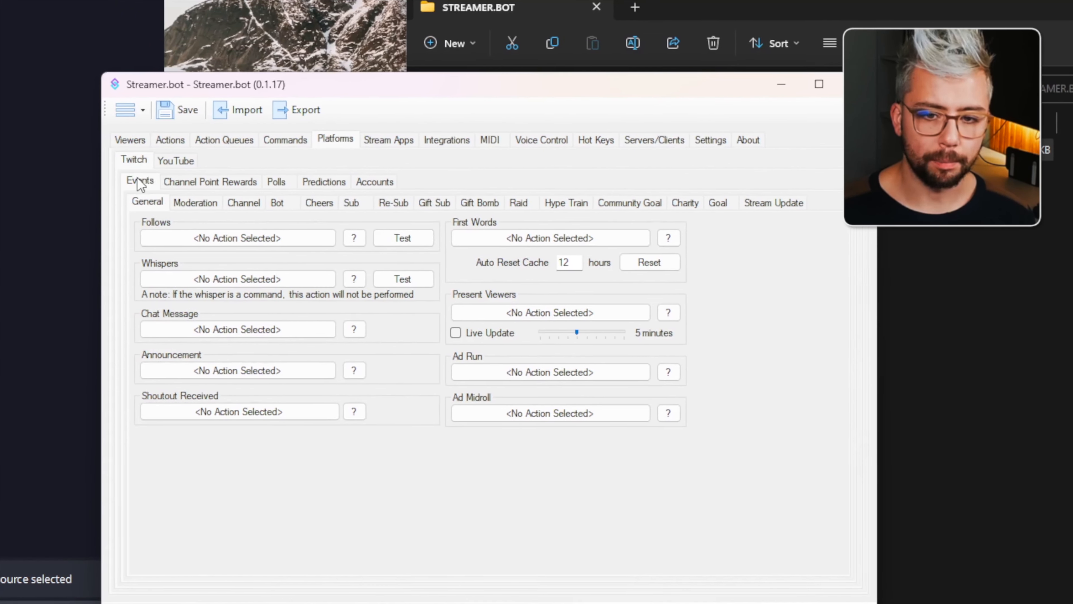
{"action": "left_click", "coordinate": [285, 179]}
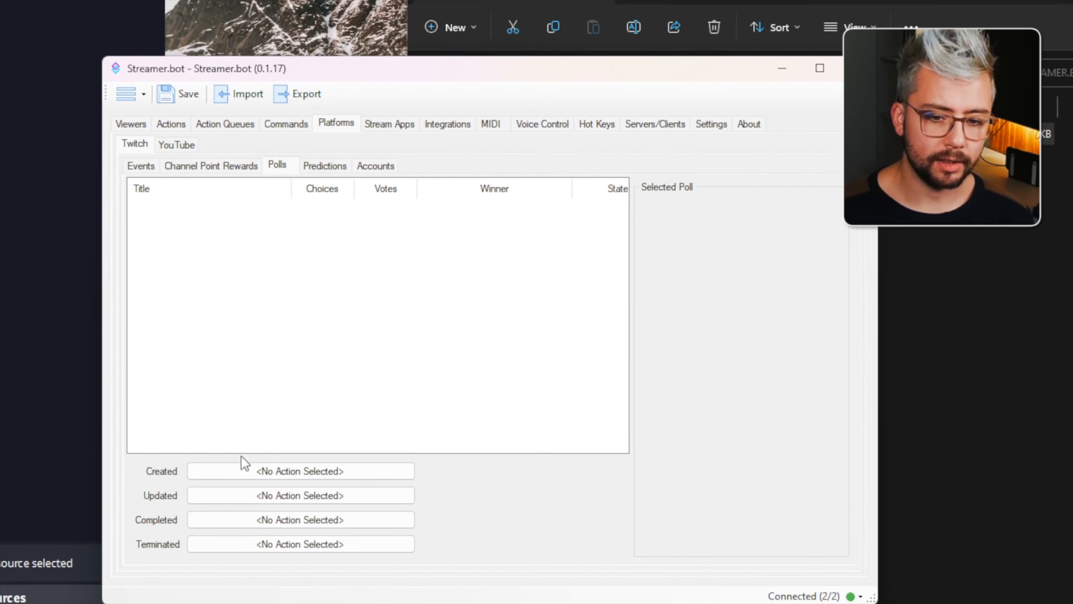
{"action": "left_click", "coordinate": [289, 490]}
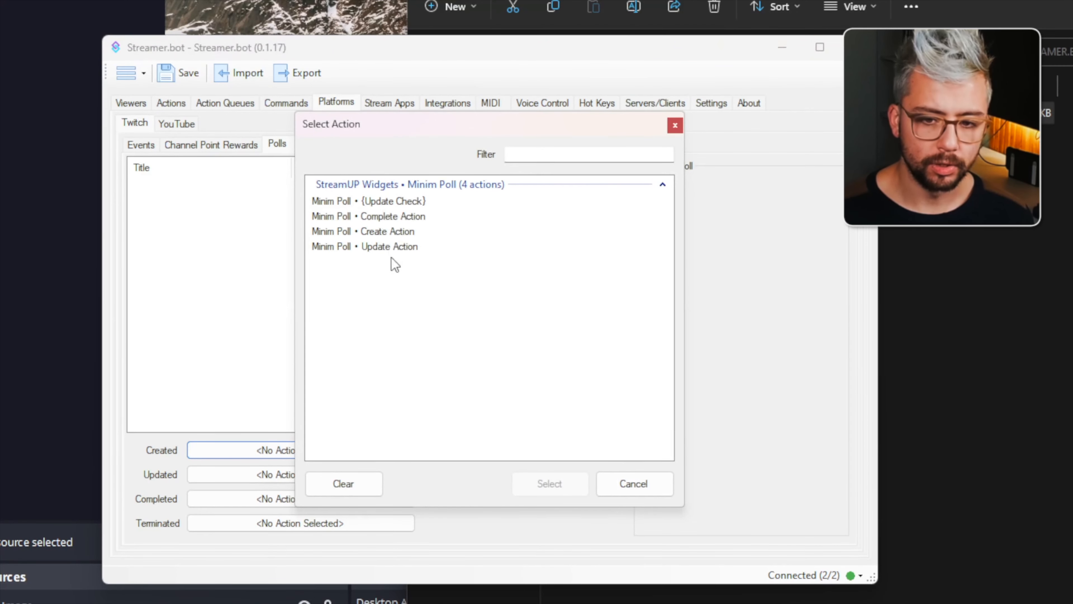
{"action": "double_click", "coordinate": [376, 232]}
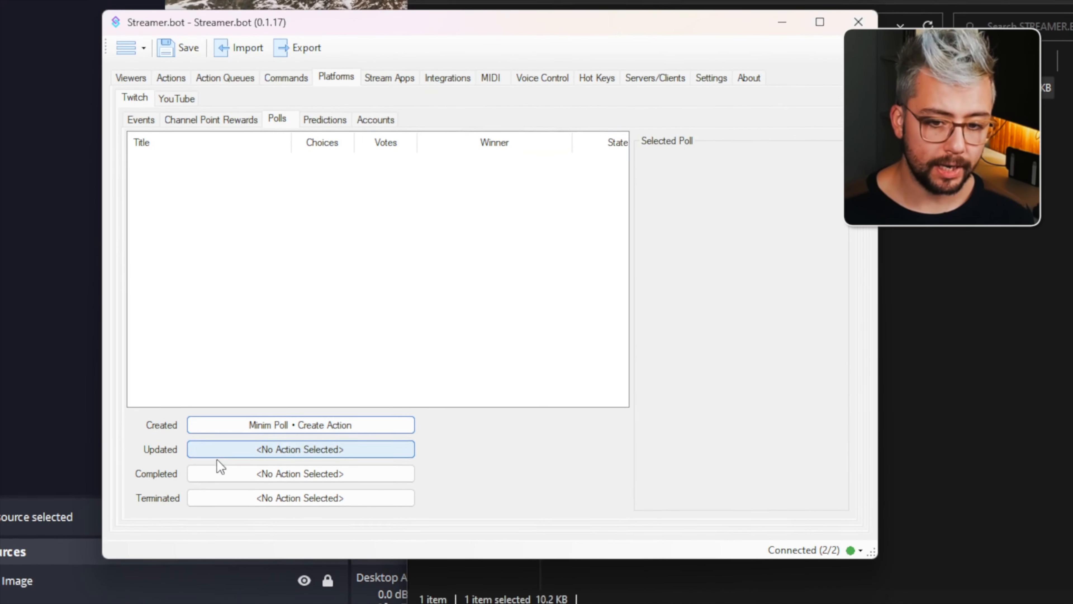
Step: Assign Minim Poll • Update Action to the Updated poll event and Minim Poll • Complete Action to Completed
{"action": "left_click", "coordinate": [219, 477]}
{"action": "double_click", "coordinate": [398, 211]}
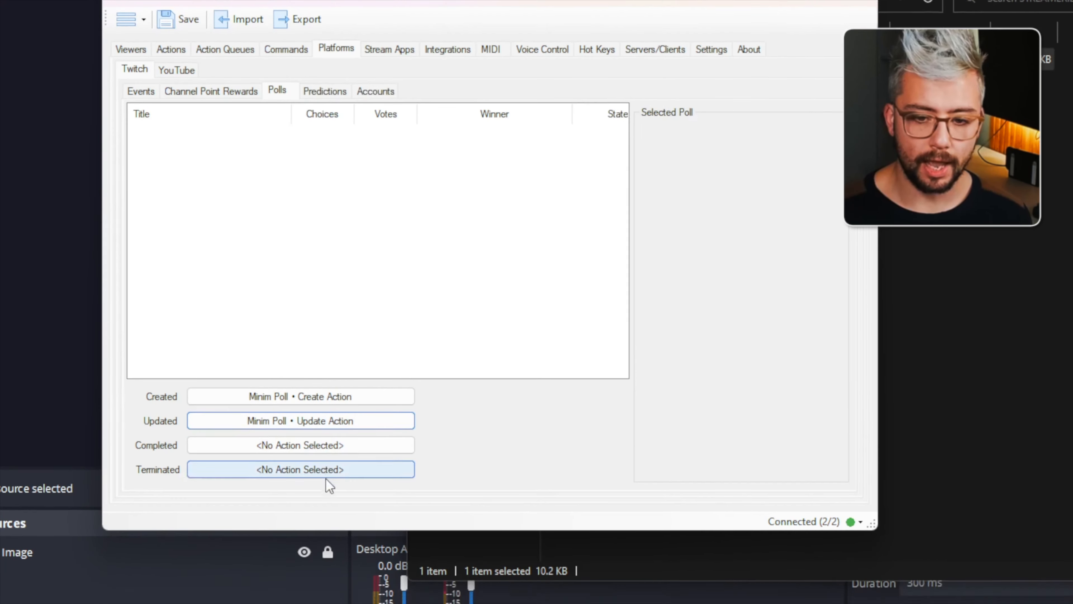
{"action": "left_click", "coordinate": [299, 463]}
{"action": "double_click", "coordinate": [395, 146]}
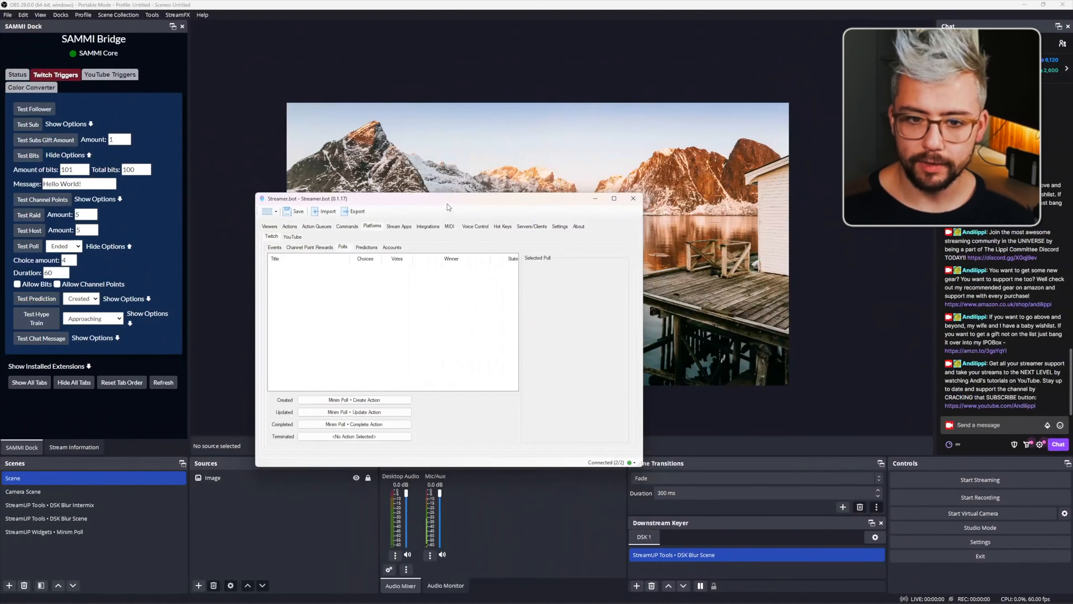
{"action": "left_click_drag", "start_coordinate": [449, 207], "coordinate": [237, 322]}
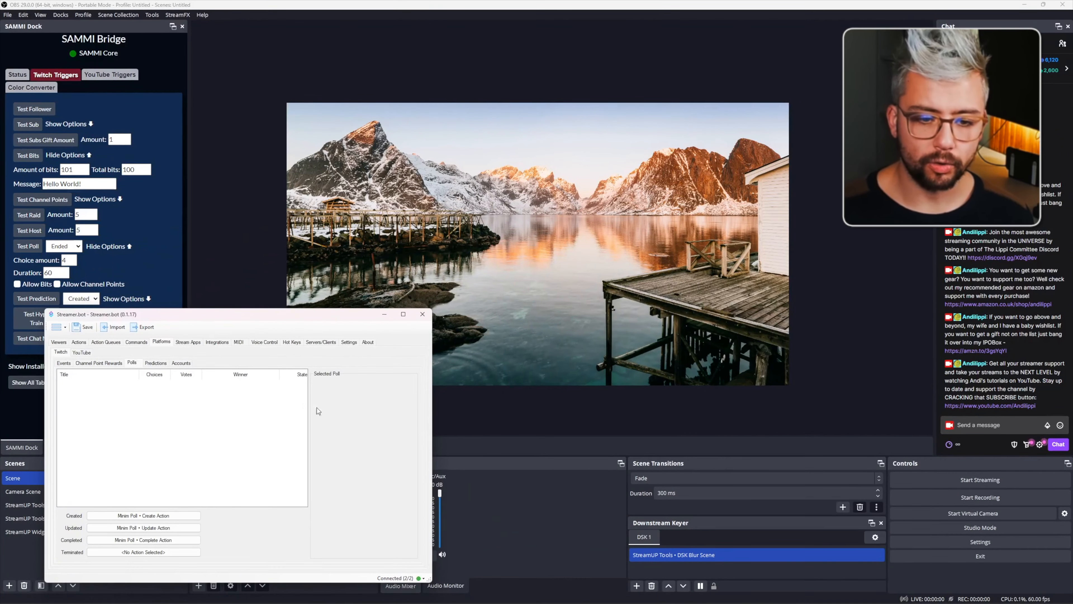
{"action": "right_click", "coordinate": [117, 408]}
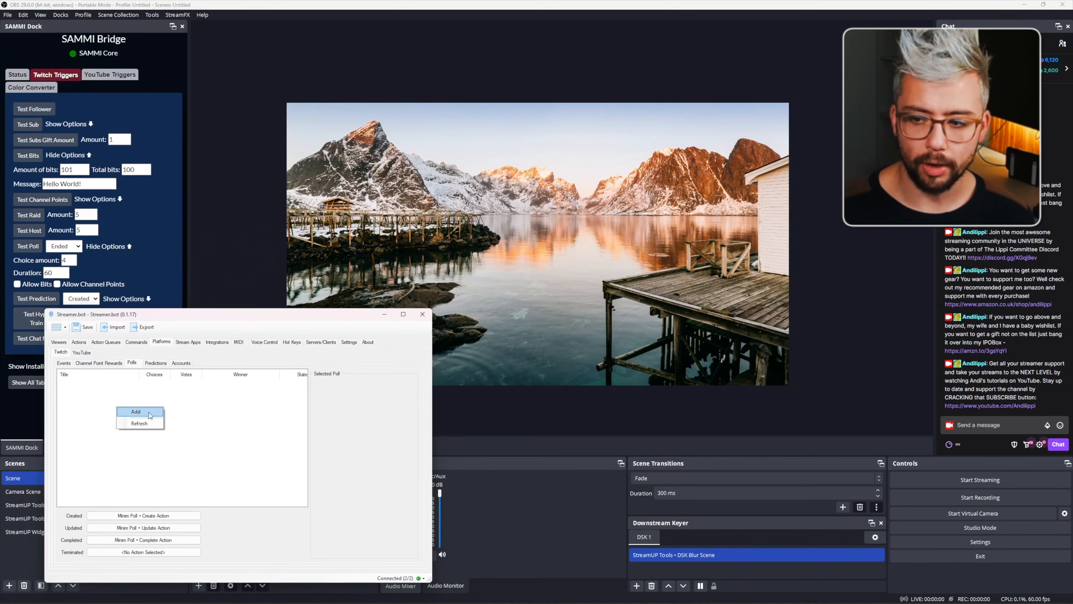
{"action": "left_click", "coordinate": [775, 383]}
Step: Send the /poll command in the OBS Twitch chat dock to open the new poll form
{"action": "left_click", "coordinate": [994, 423]}
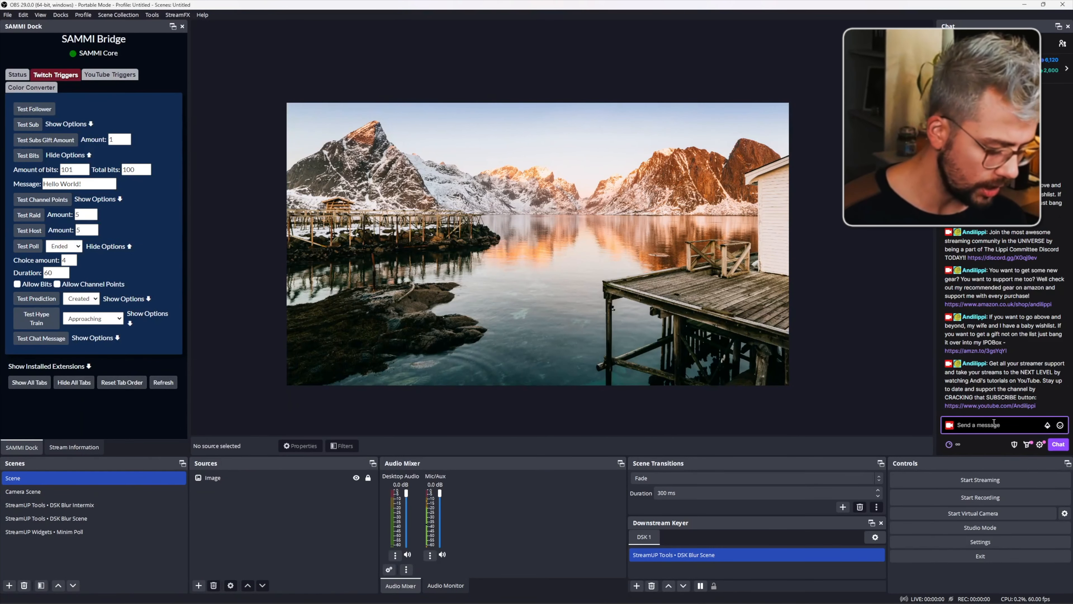
{"action": "type", "text": "/poll"}
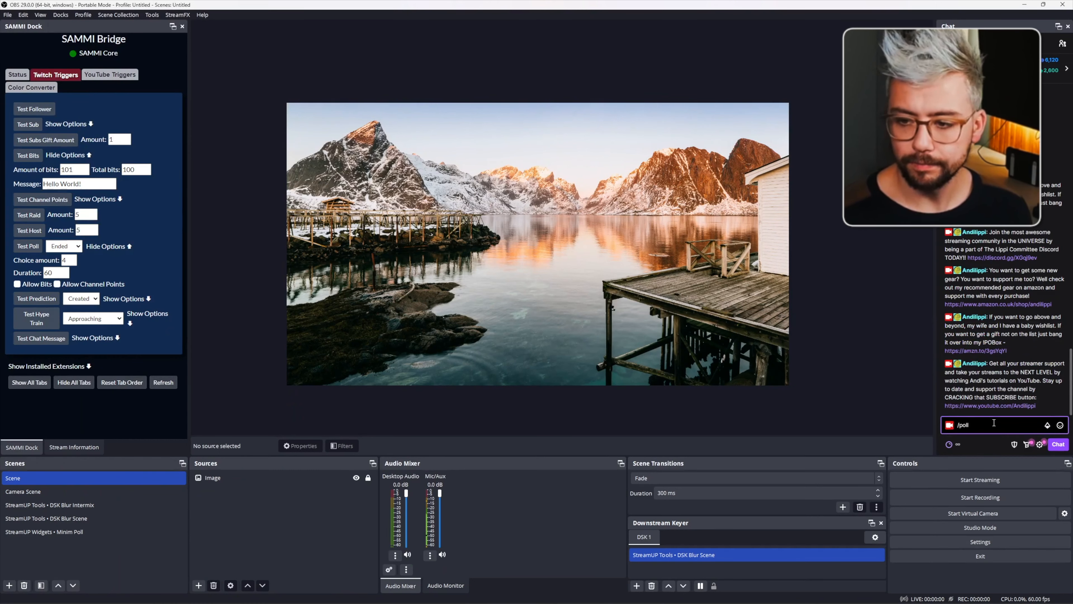
{"action": "key", "text": "Return"}
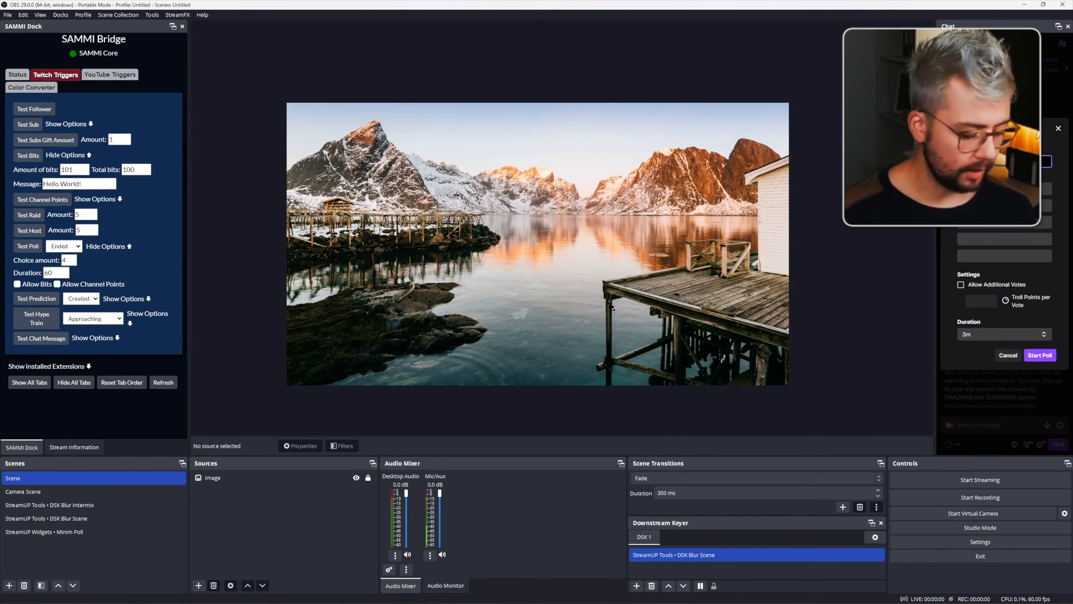
Step: Fill in the new poll's answer choices, set its duration to 1m and start it
{"action": "left_click", "coordinate": [1046, 189]}
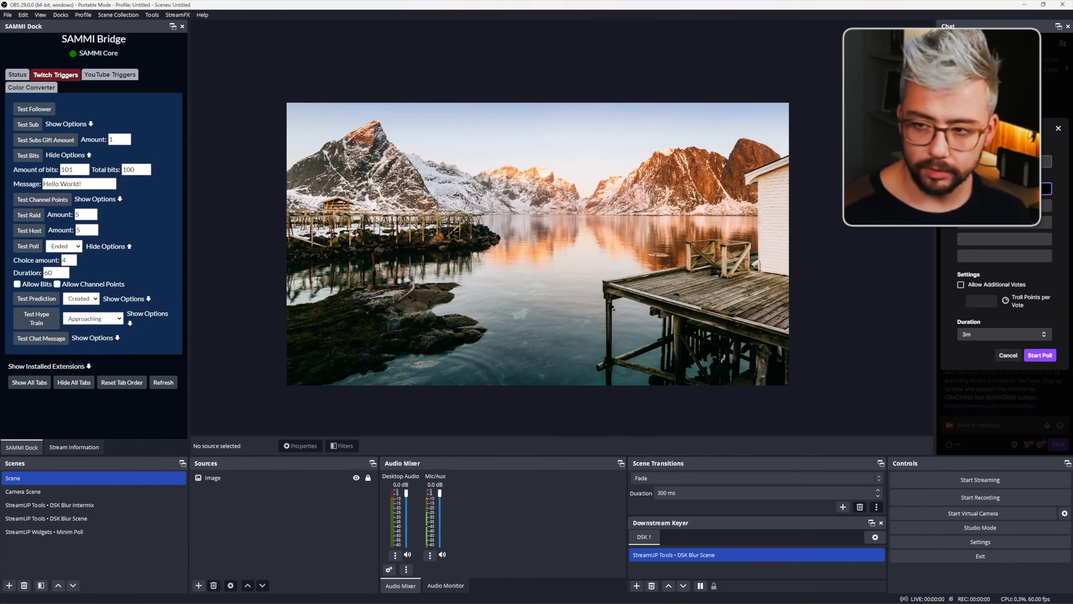
{"action": "key", "text": "Tab"}
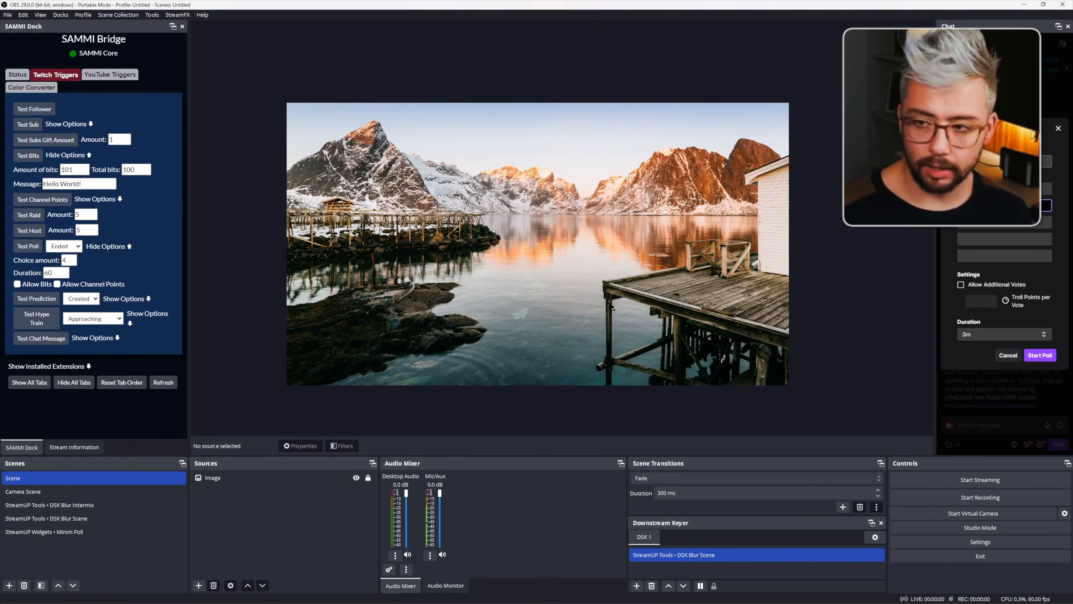
{"action": "key", "text": "Tab"}
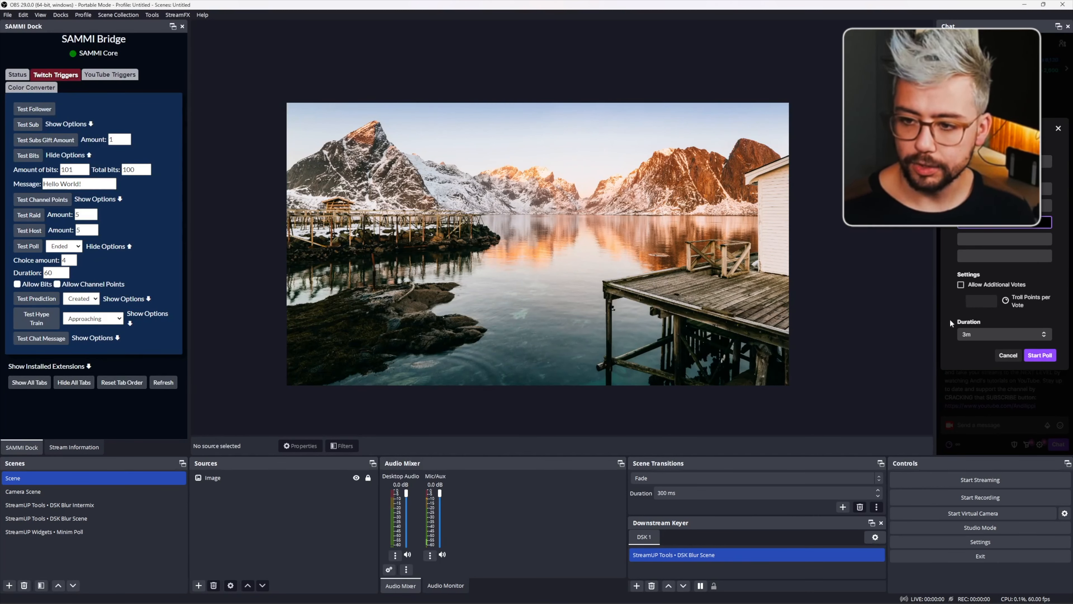
{"action": "left_click", "coordinate": [1005, 334]}
{"action": "left_click", "coordinate": [971, 345]}
{"action": "left_click", "coordinate": [1040, 355]}
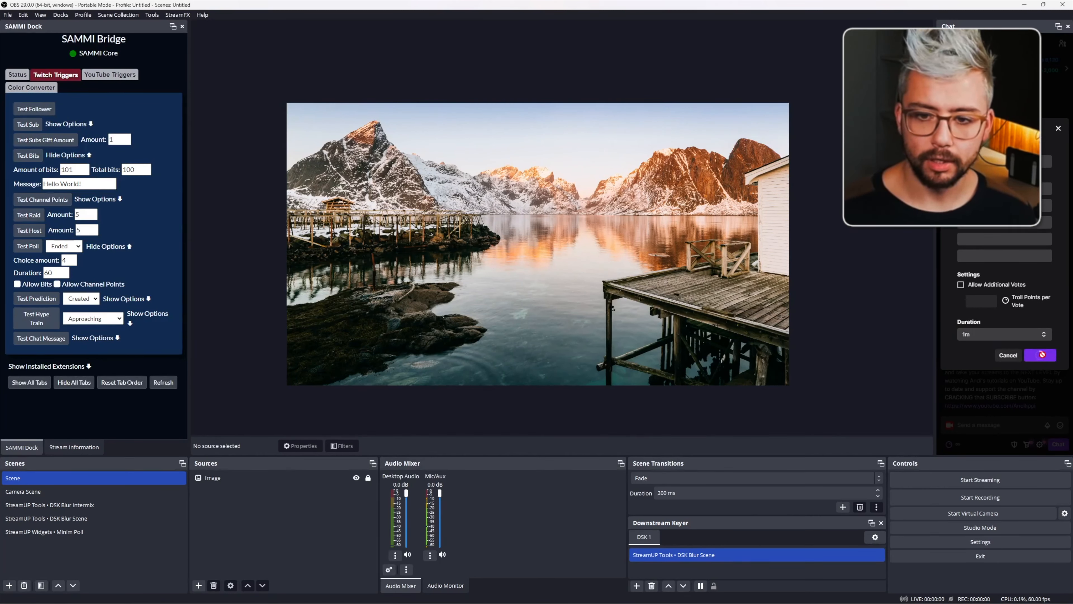